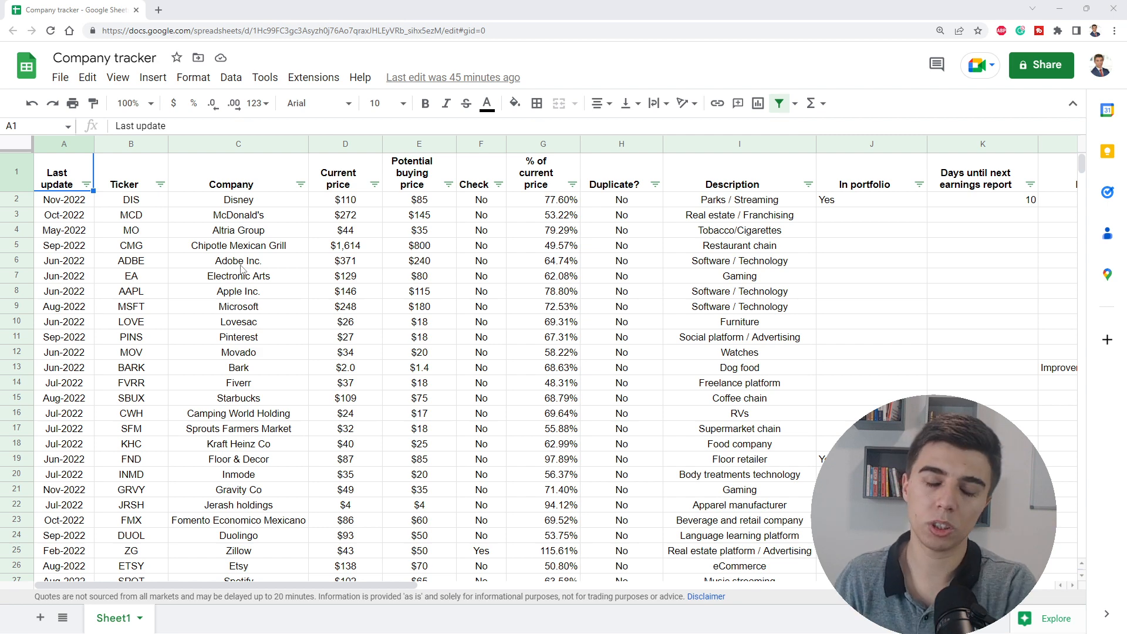
- Review the header row and jump down the Last update dates to the first undated ticker (MHGVY)
left_click(19, 174)
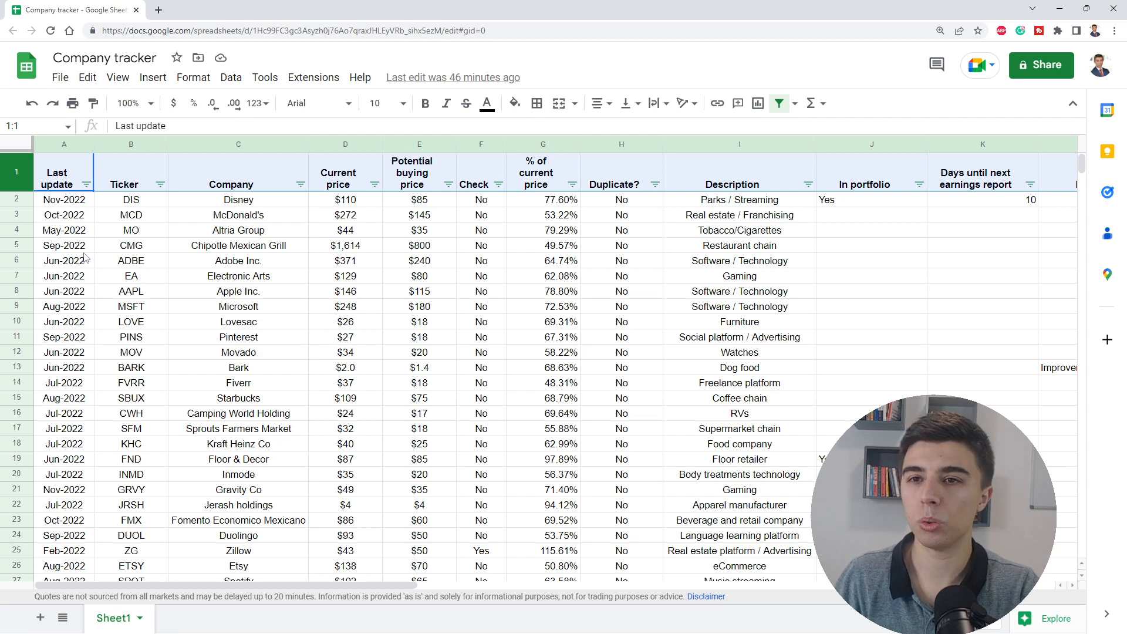
key("shift+Down")
key("Up")
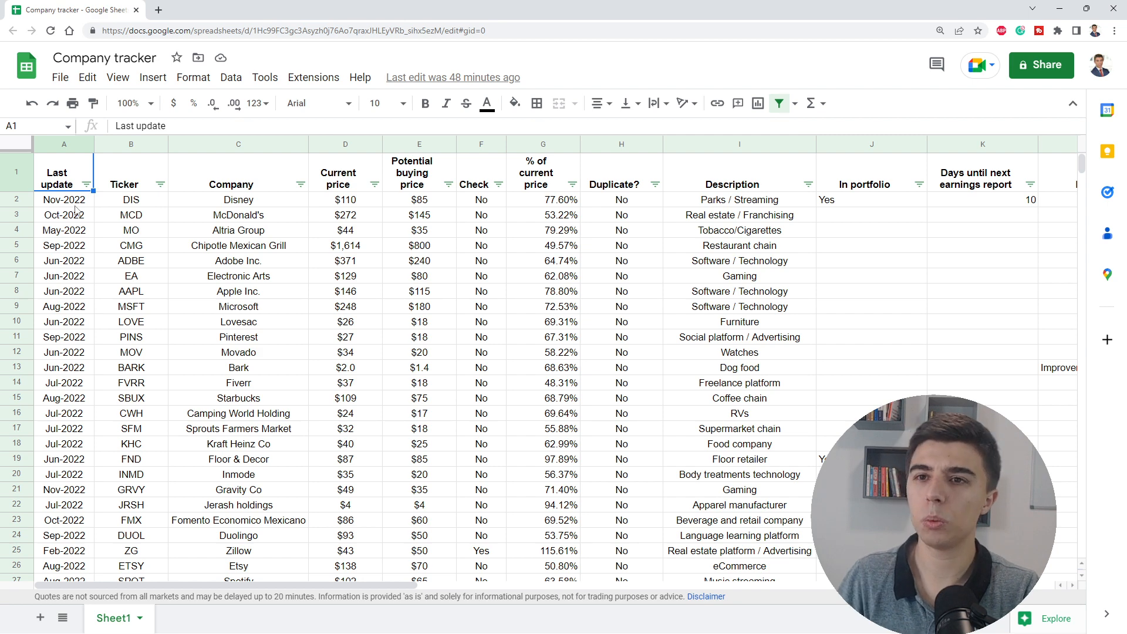
left_click(63, 200)
key("ctrl+Down")
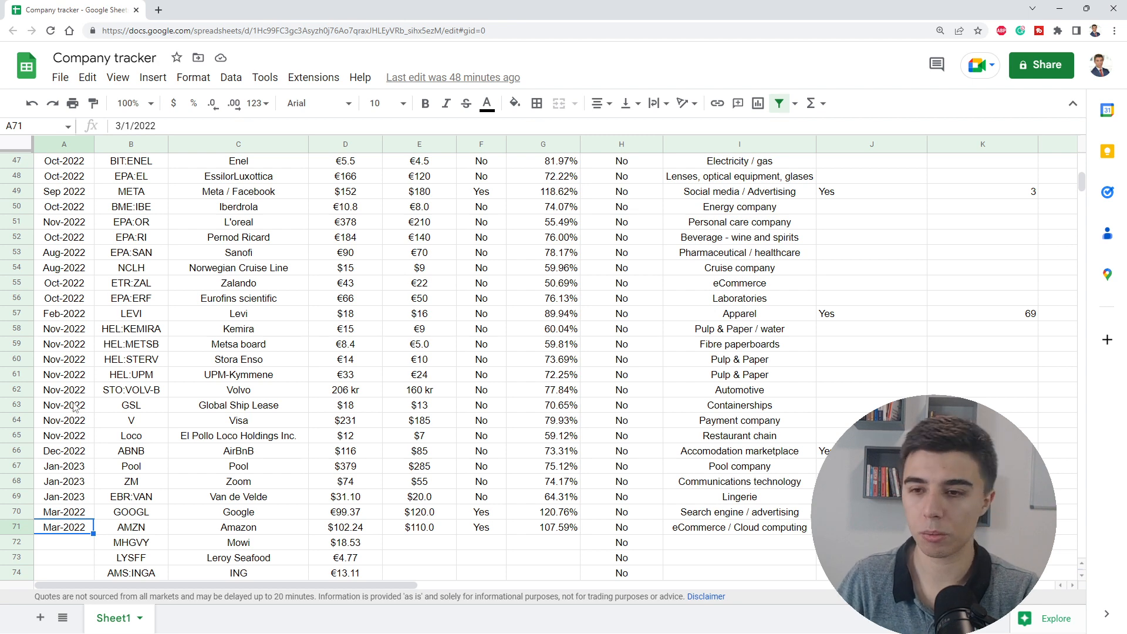
key("Down")
key("Right")
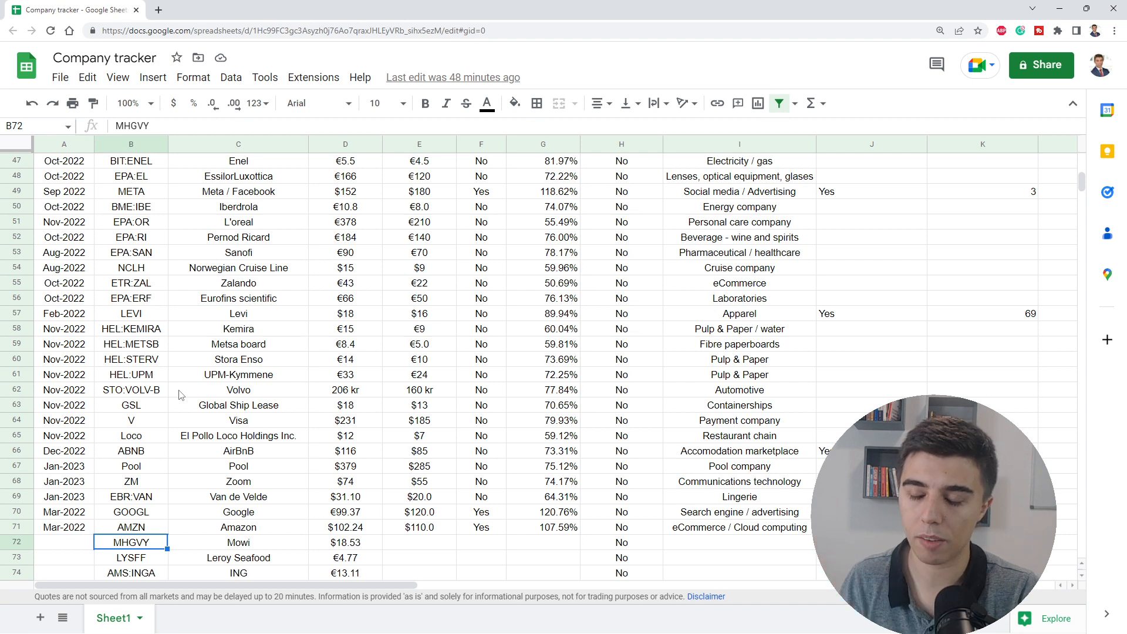
scroll(282, 369, "down", 5)
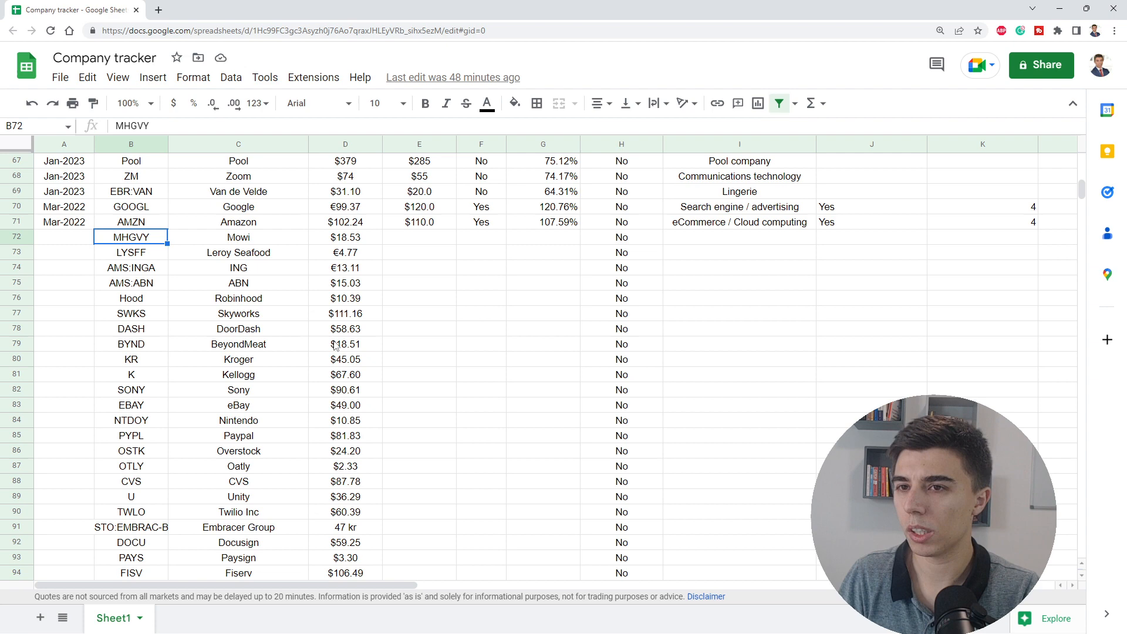
key("ctrl+Home")
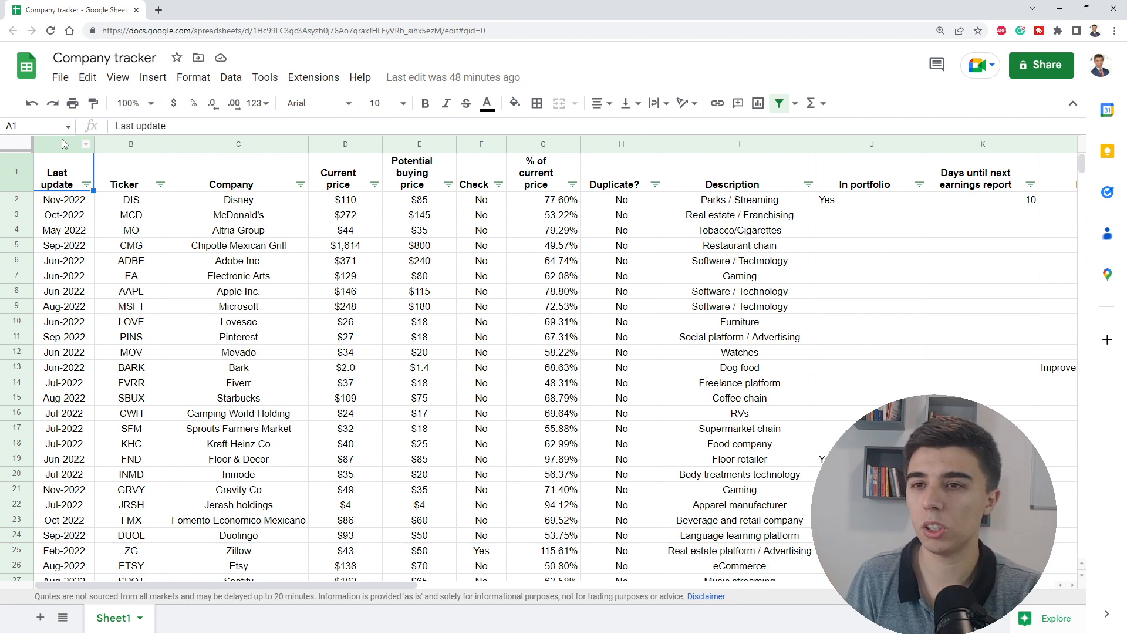
- Inspect the Ticker, Company and Current price columns and Disney's price, buying price and Check formulas
left_click(117, 144)
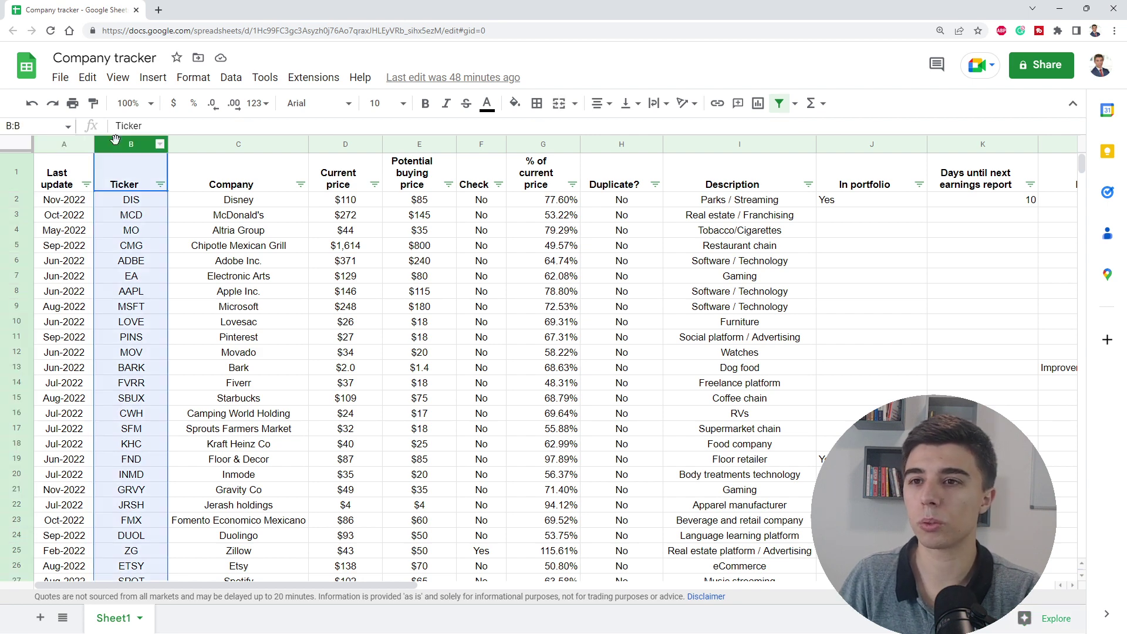
left_click(211, 144)
left_click(340, 144)
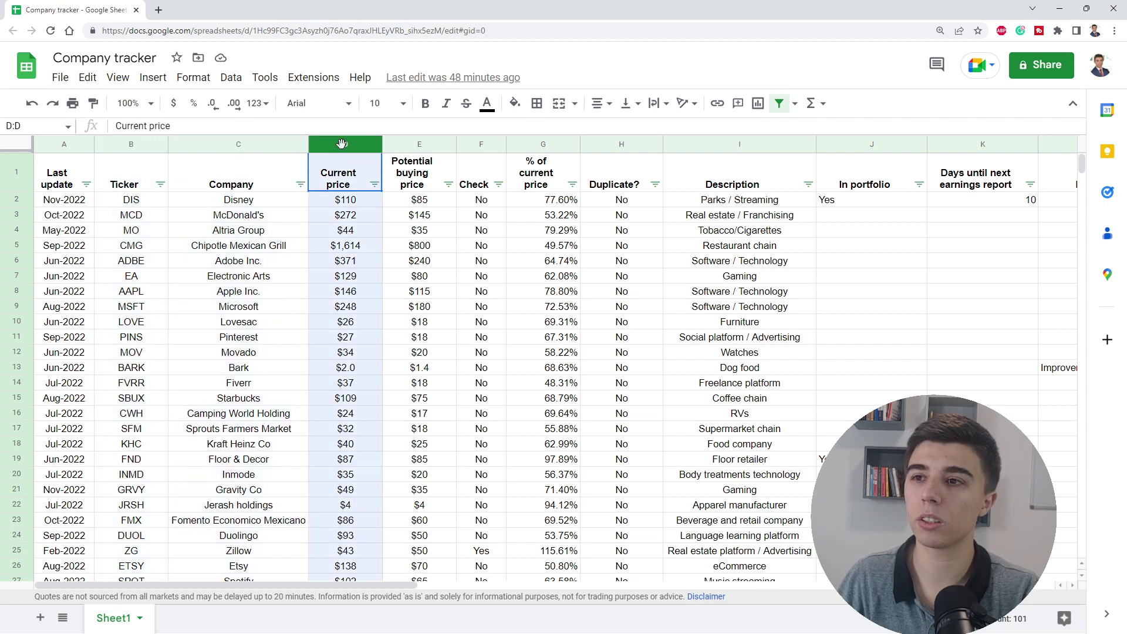
left_click(344, 200)
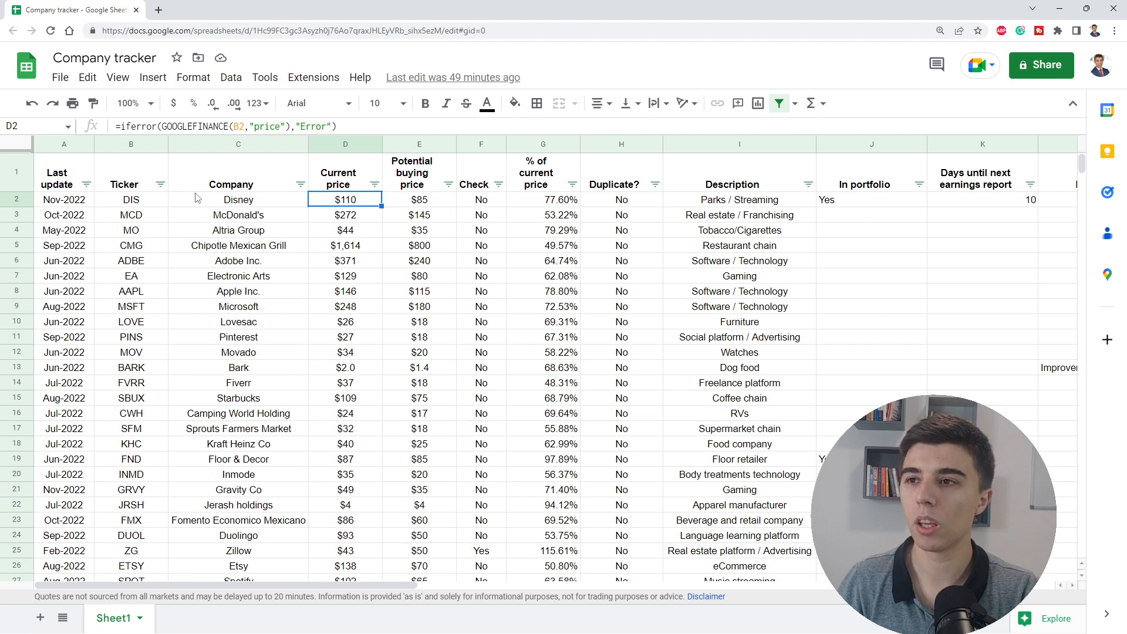
key("Right")
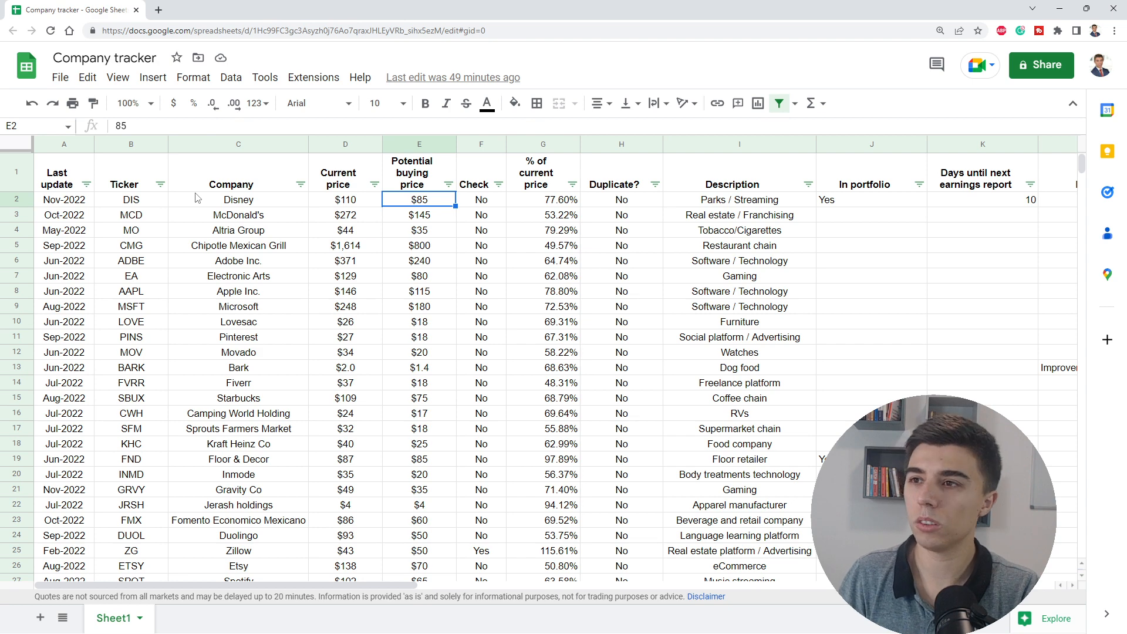
key("Right")
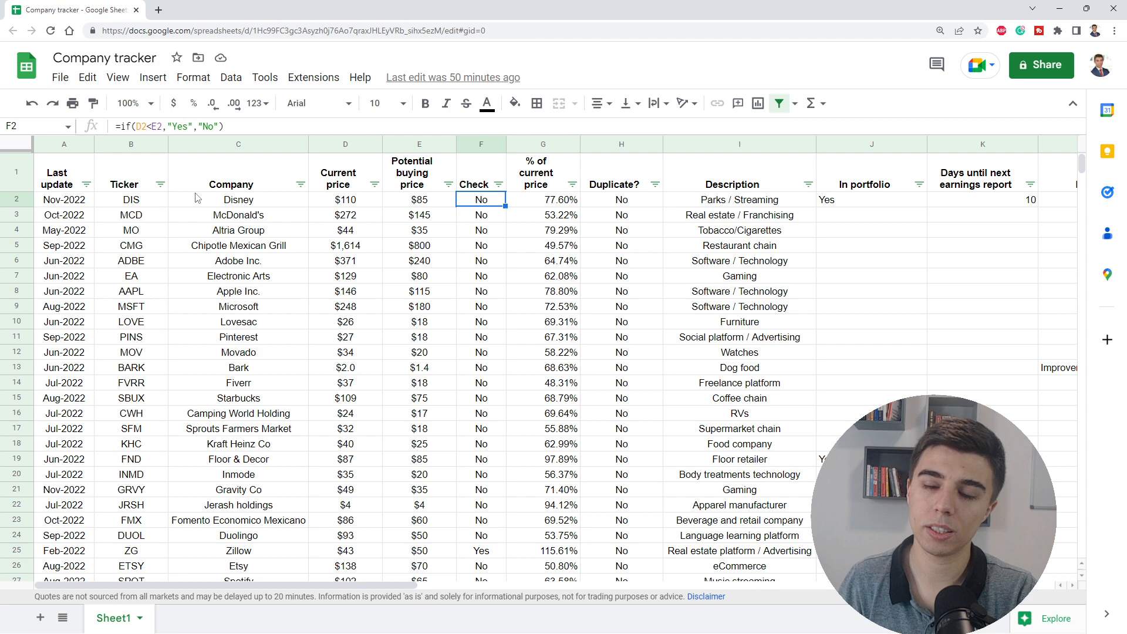
- Glance at the Check column filter options and review the % of current price and Duplicate? headers
left_click(498, 186)
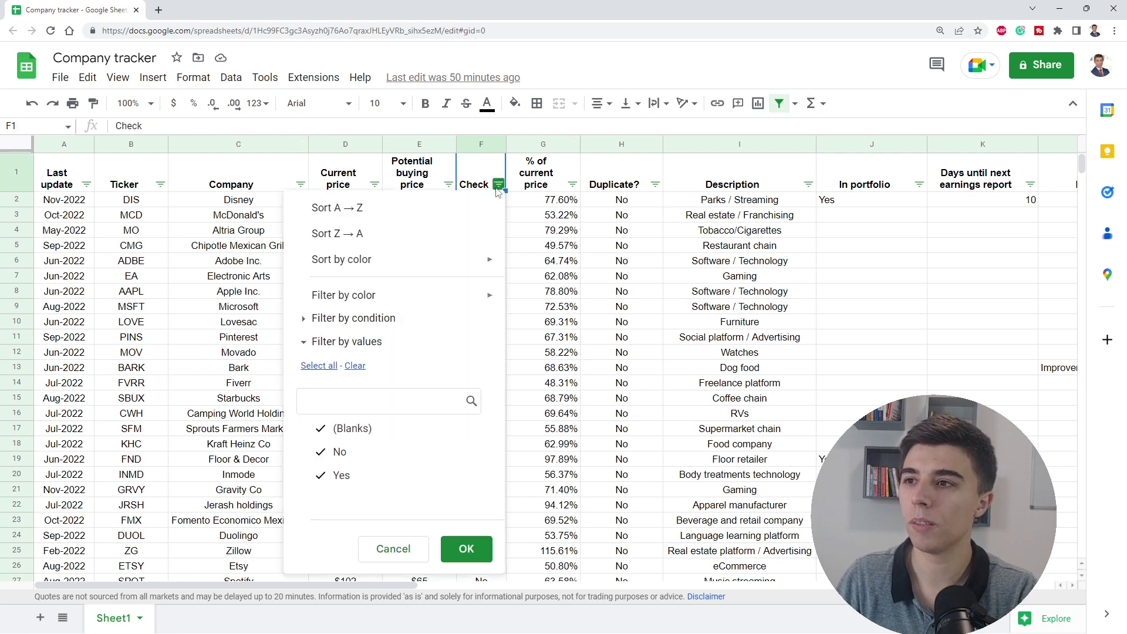
left_click(394, 549)
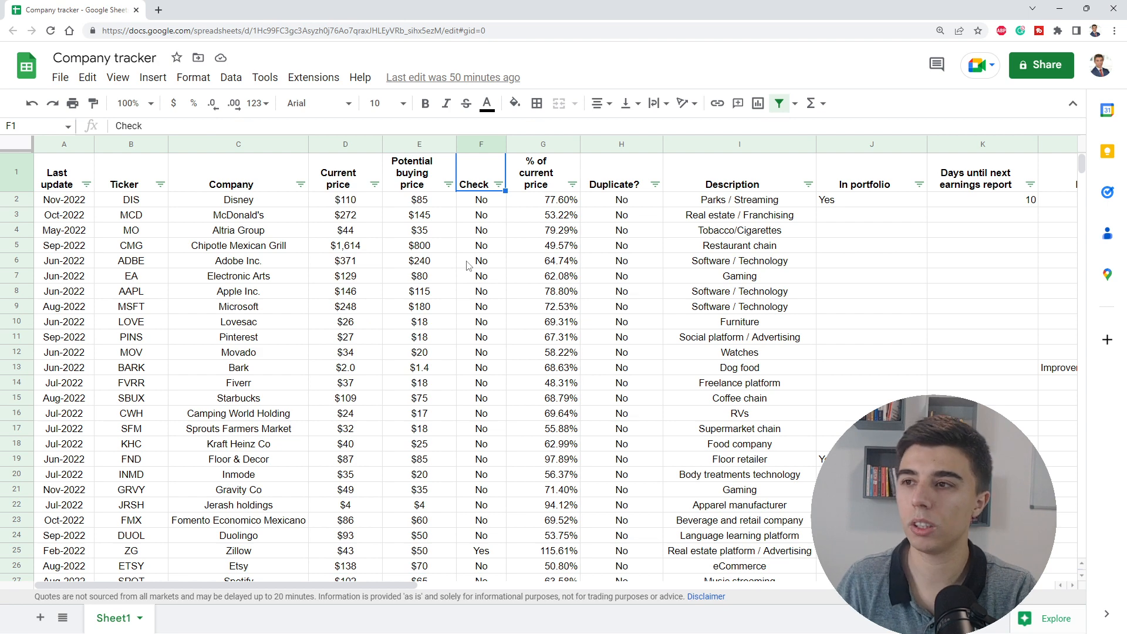
key("Right")
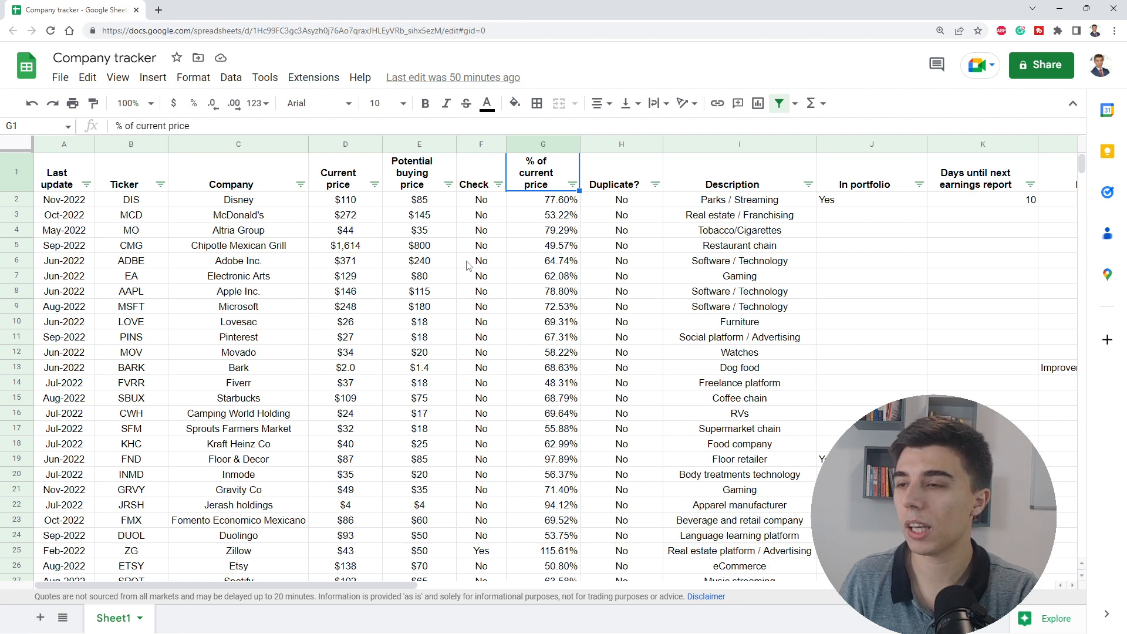
key("Right")
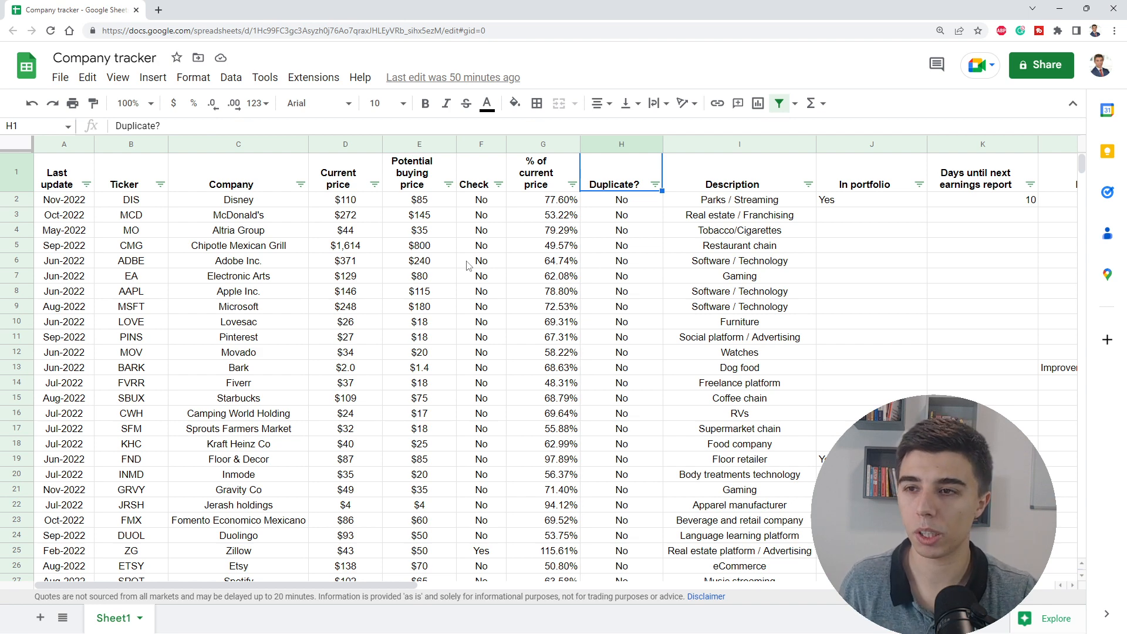
- Retype Datadog's ticker in row 99 as DIS so its Duplicate? cell reads 'Duplicate'
left_click(240, 217)
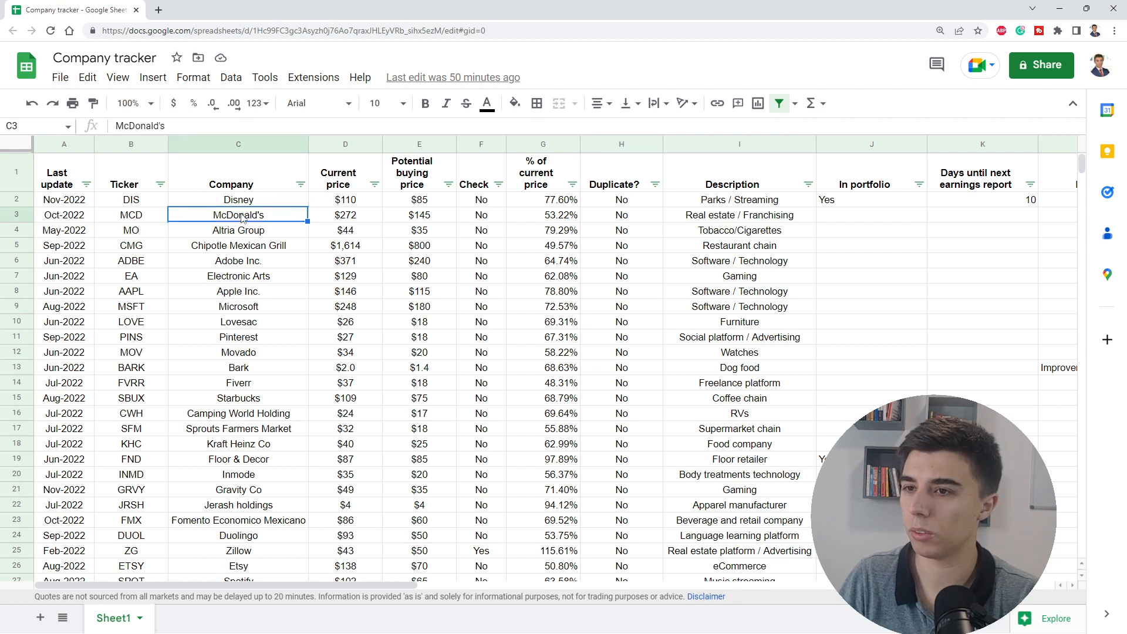
key("ctrl+Down")
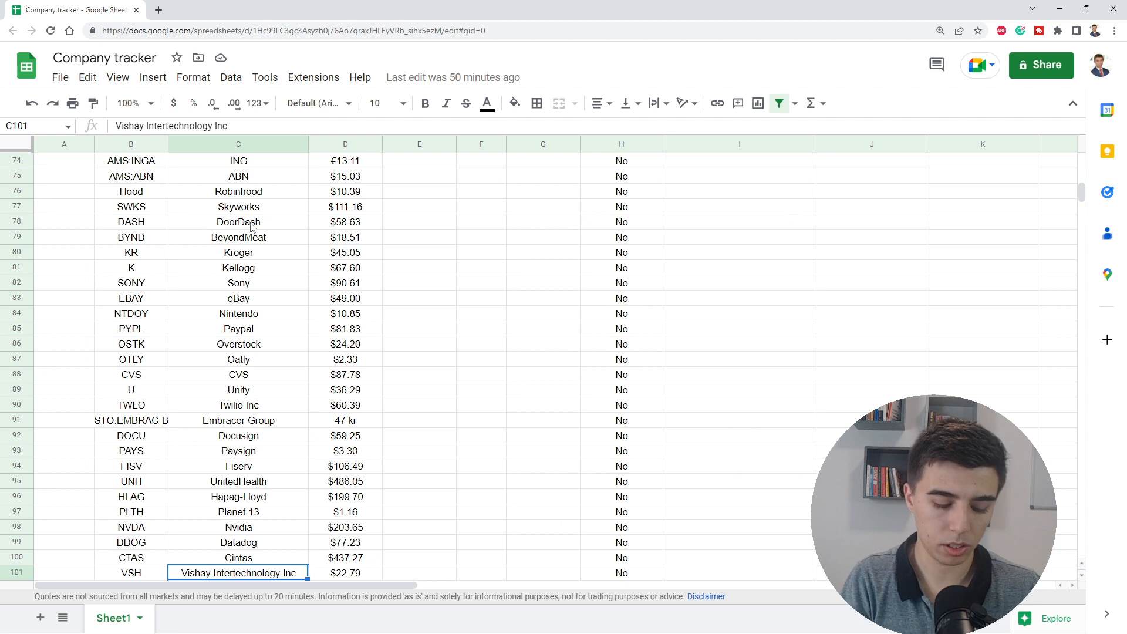
key("Up")
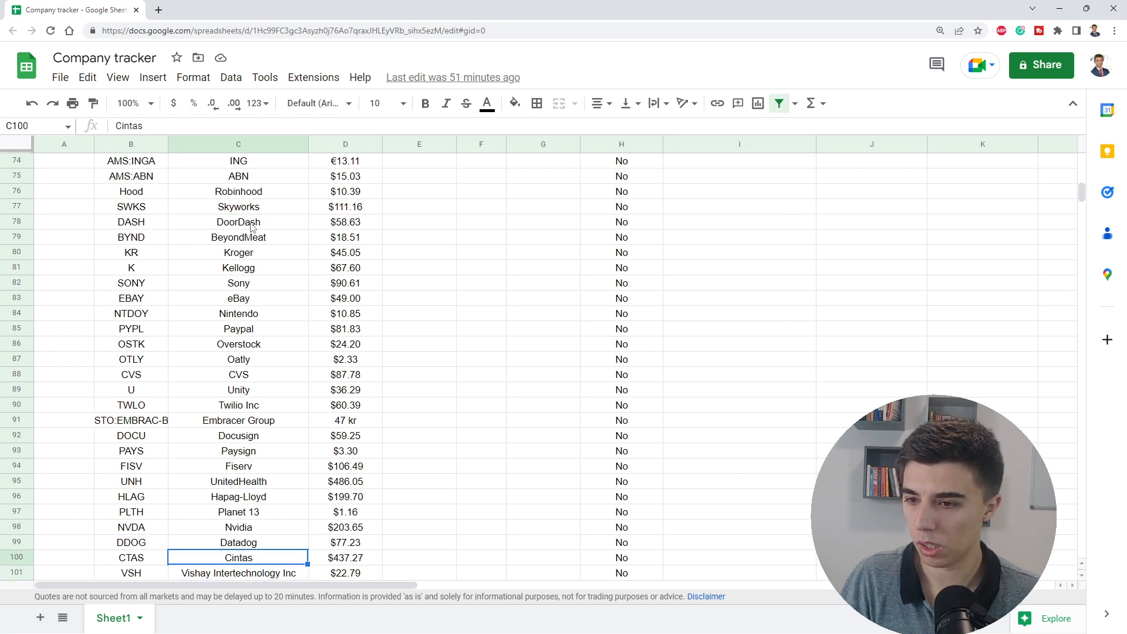
key("Up")
key("Left")
type("D")
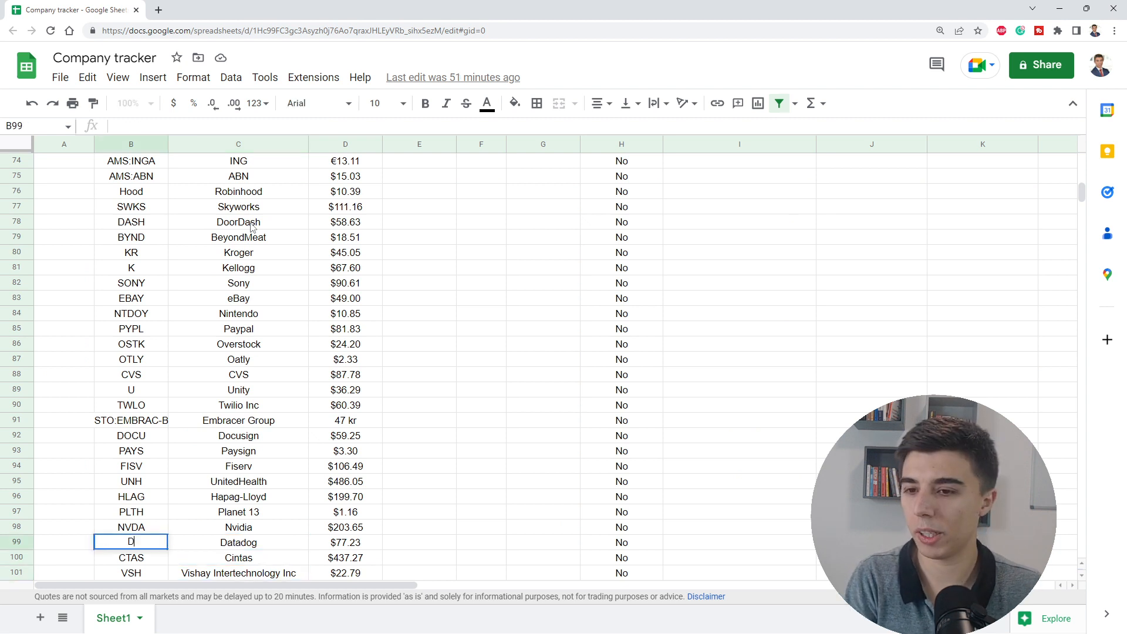
type("IS")
key("Right")
key("Right")
key("Right")
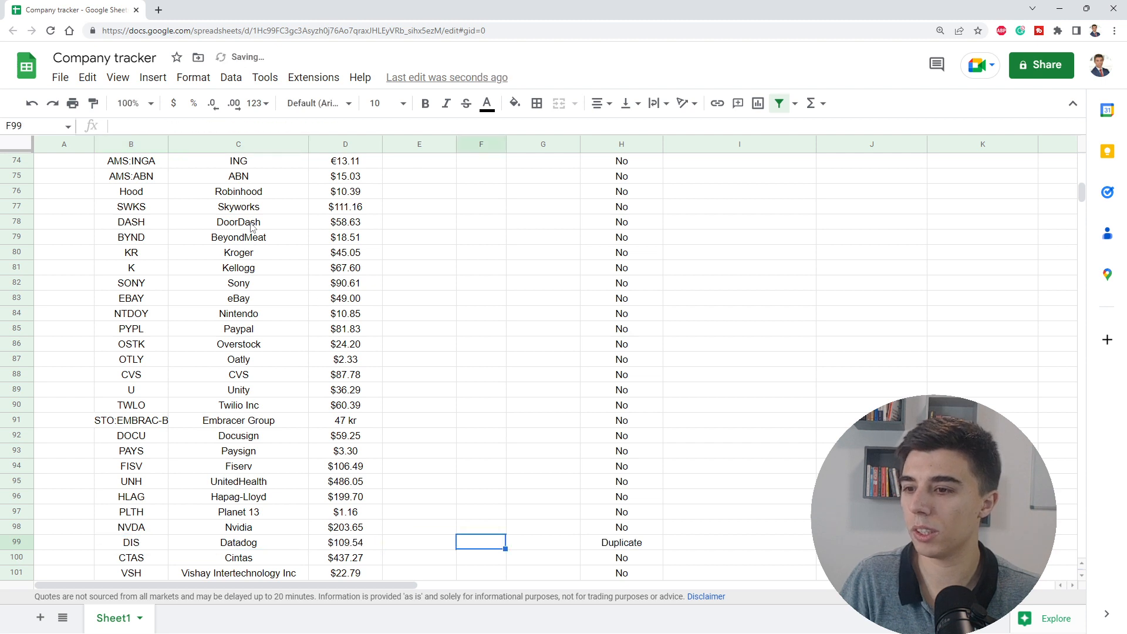
key("Right")
key("Right")
key("Right")
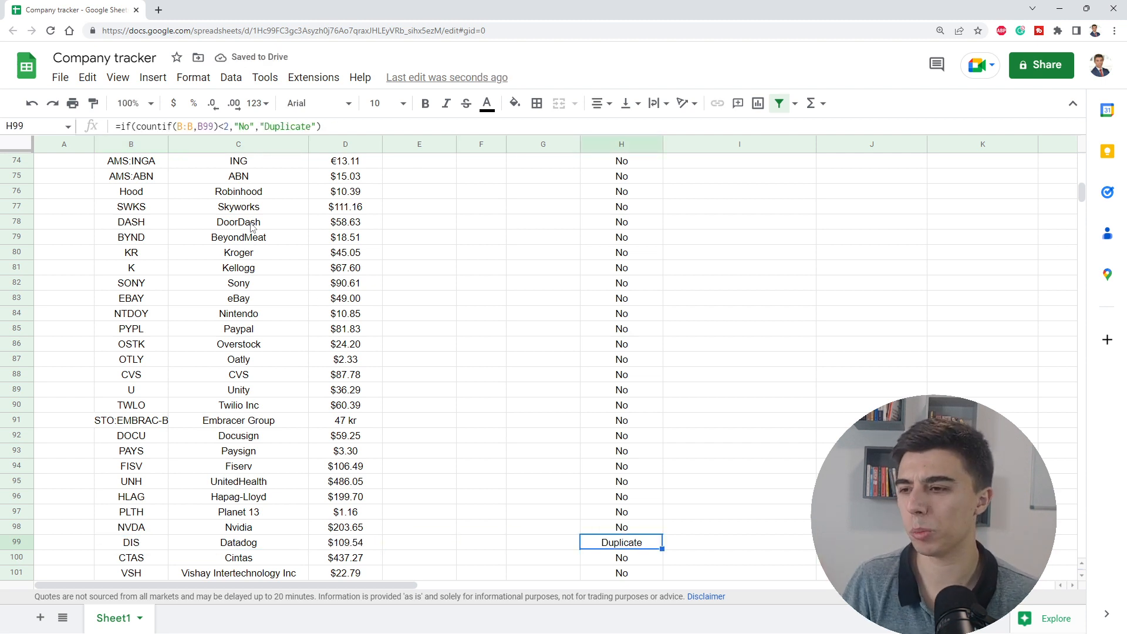
- Restore DDOG as the ticker in row 99 so Datadog is no longer flagged duplicate
key("Left")
key("Left")
key("Left")
key("Left")
key("Left")
key("Left")
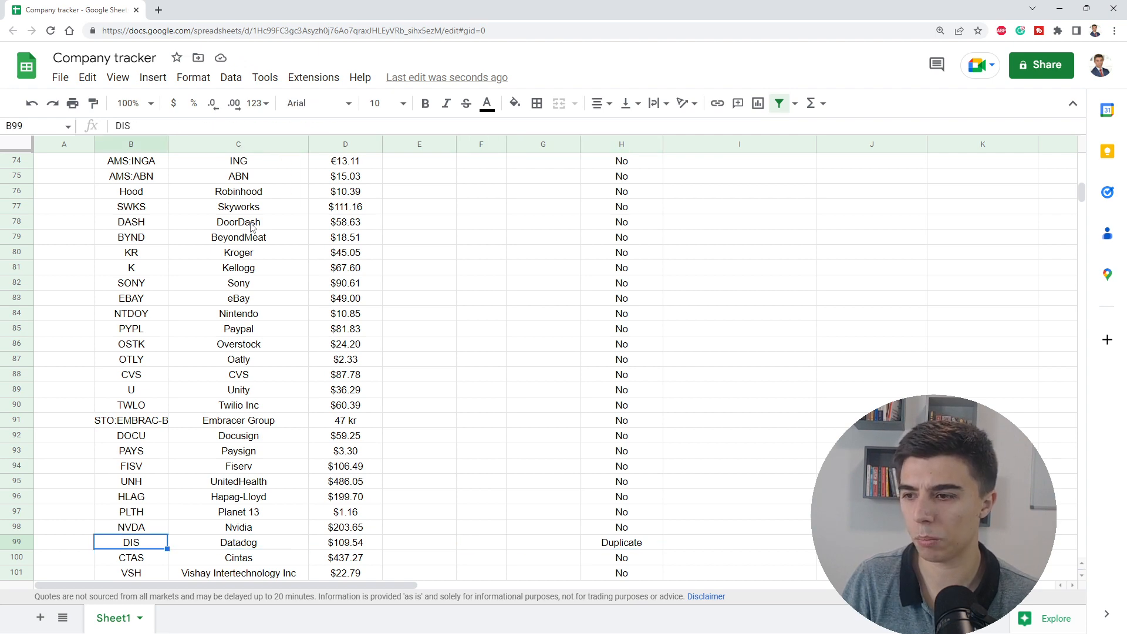
type("DDOG")
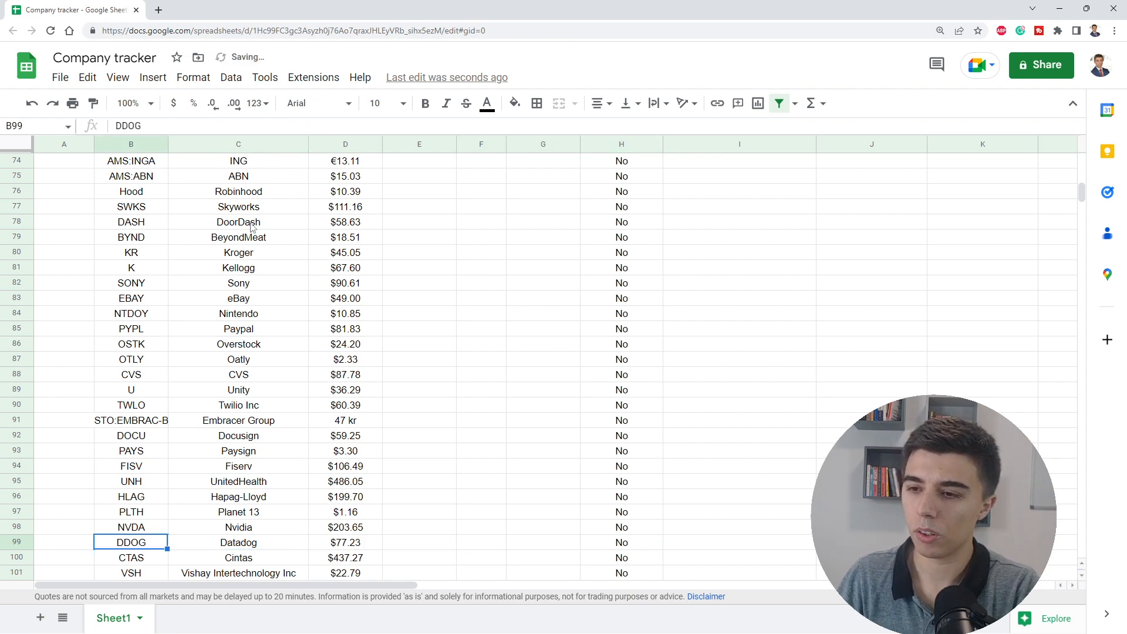
key("ctrl+Up")
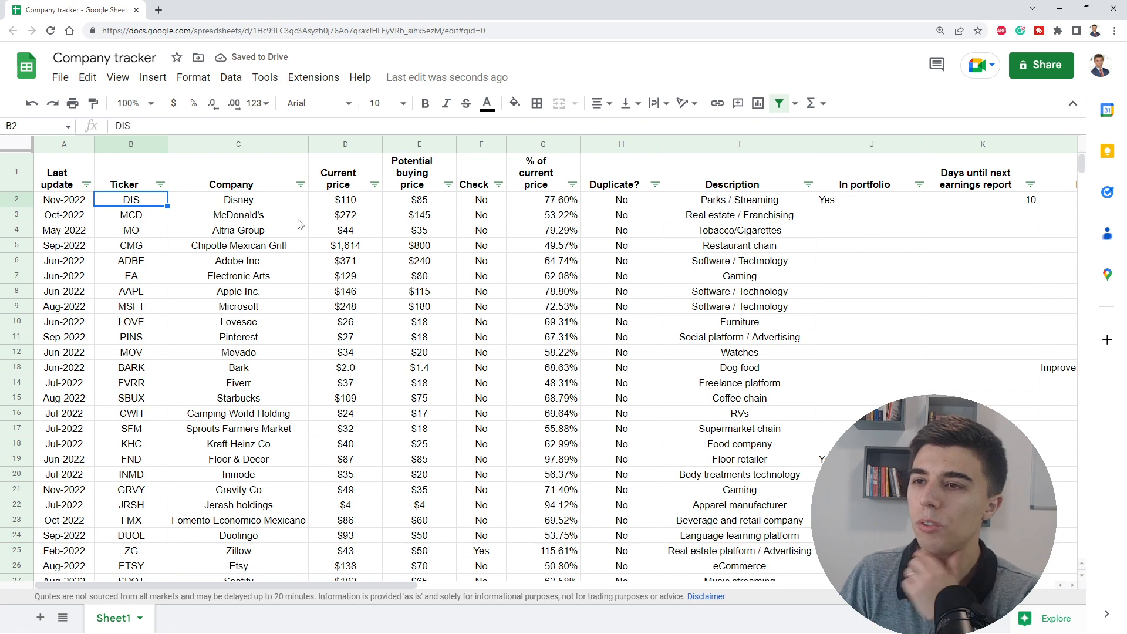
left_click(346, 201)
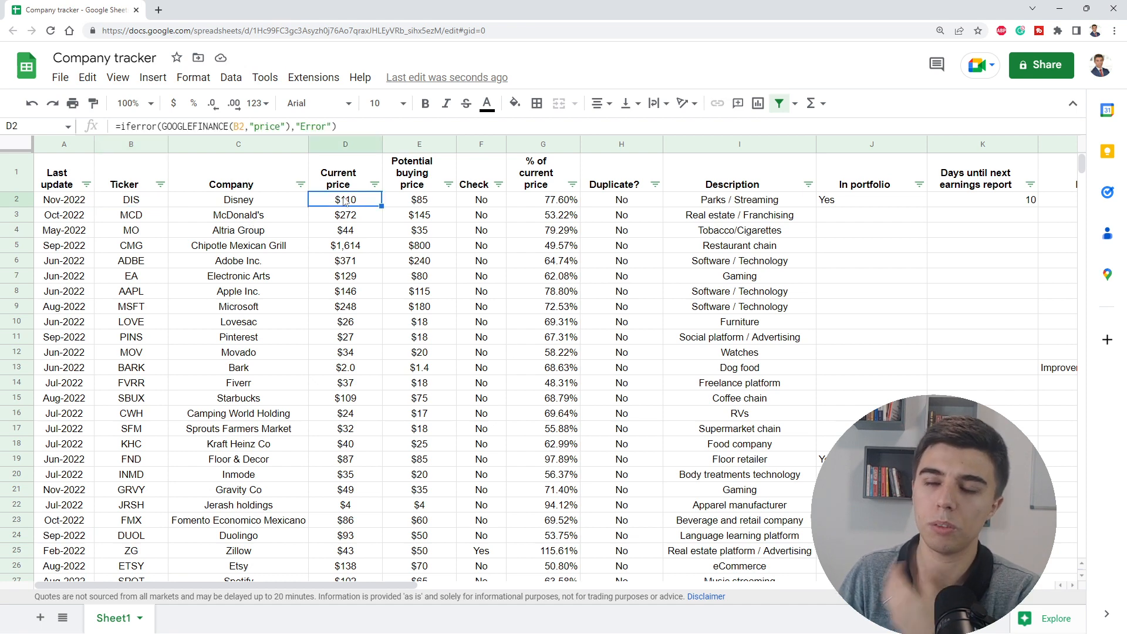
key("Left")
key("Left")
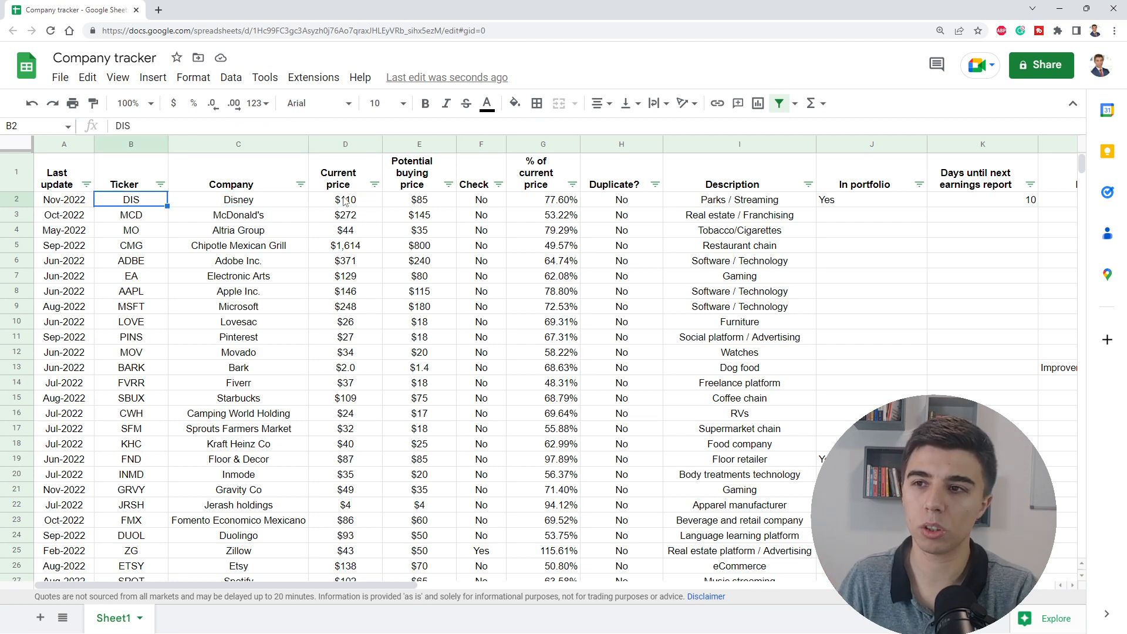
key("Right")
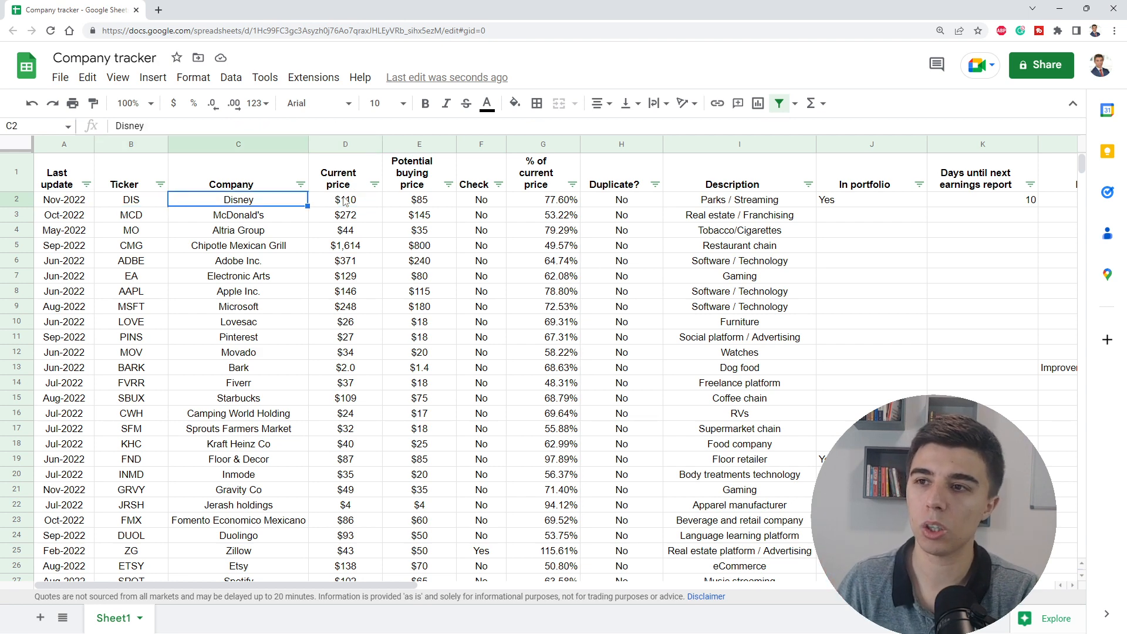
key("Right")
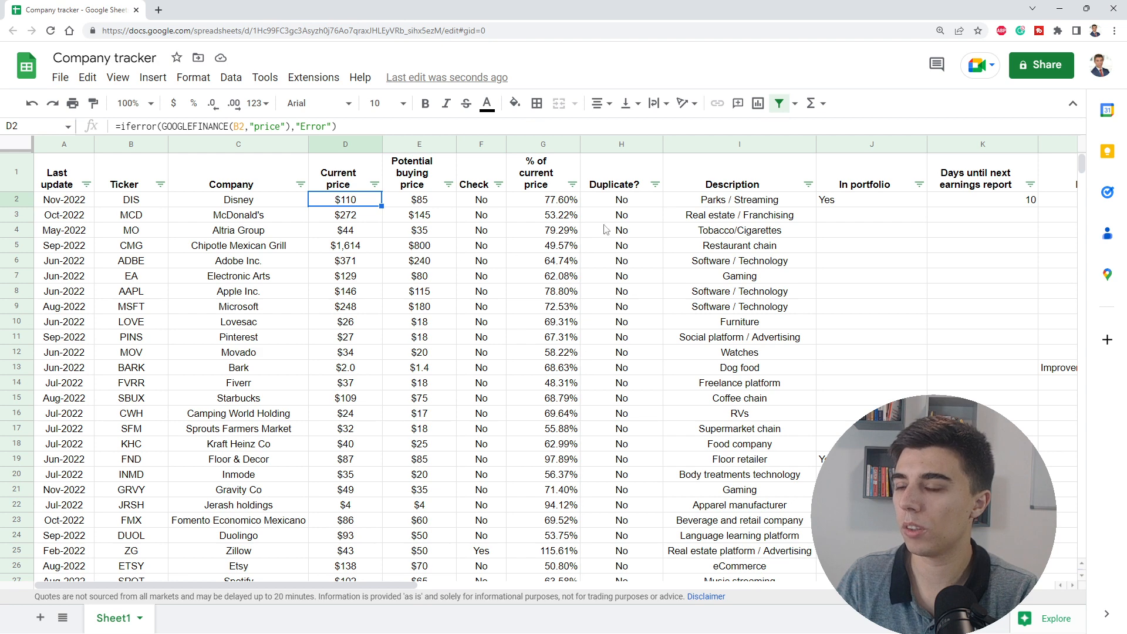
key("Right")
key("Right")
key("Left")
key("Left")
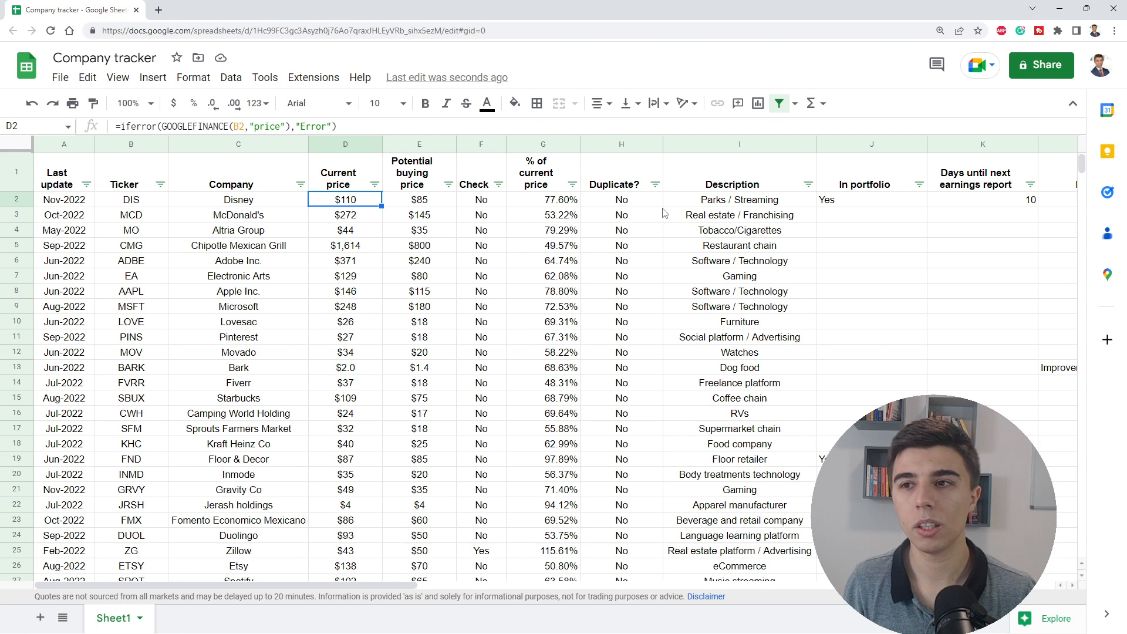
left_click(343, 143)
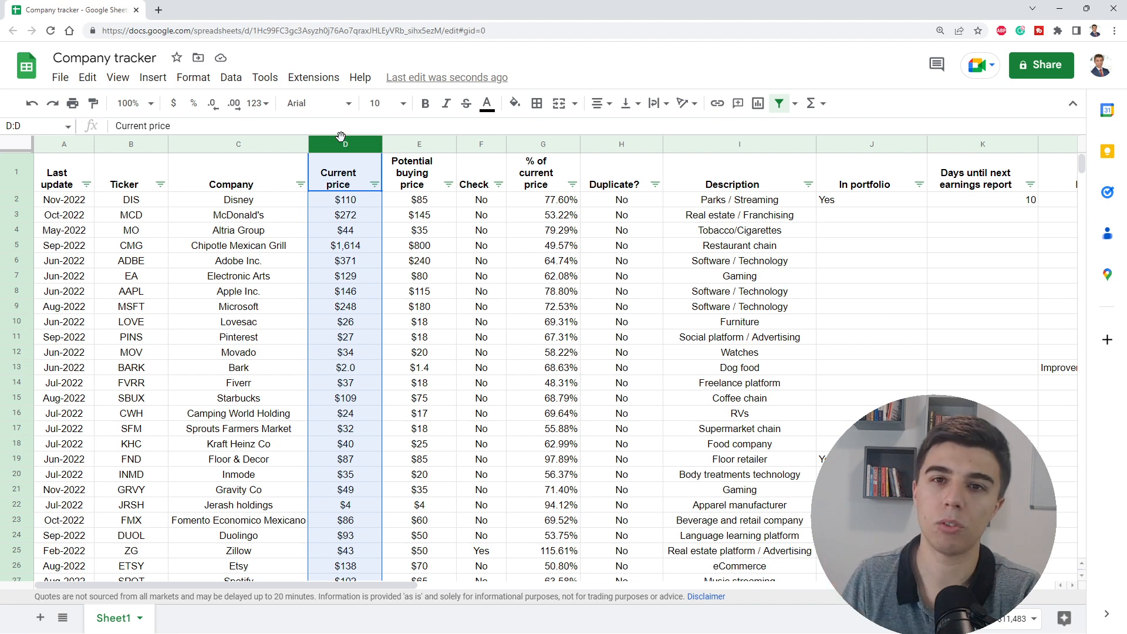
left_click(345, 201)
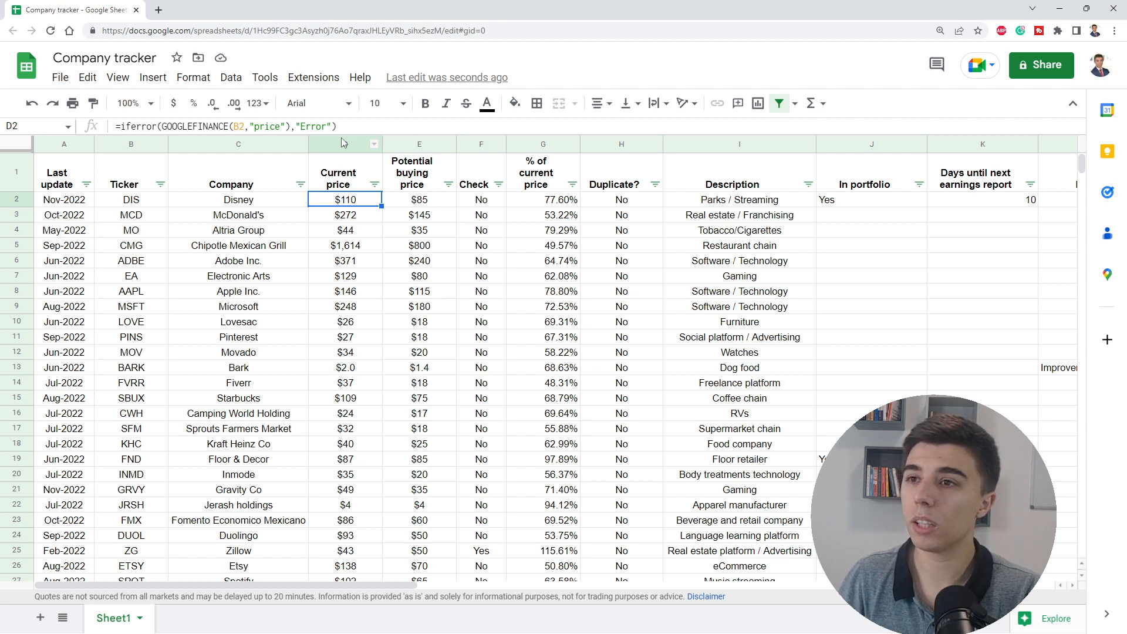
left_click(743, 144)
- Filter the In portfolio column to show only companies marked Yes
left_click(850, 145)
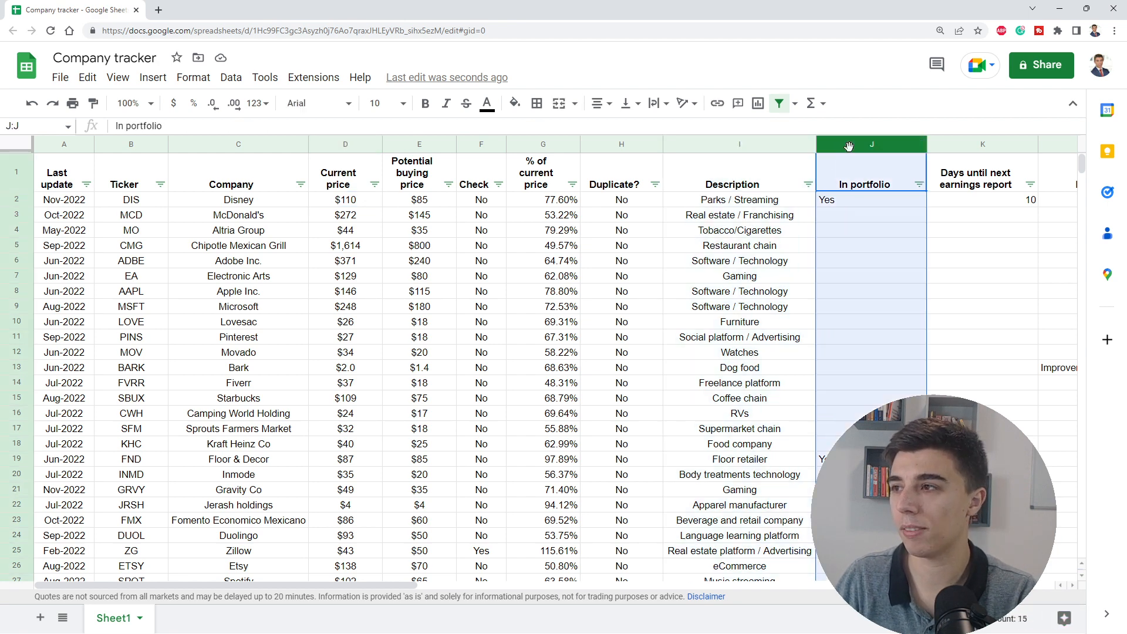
left_click(885, 175)
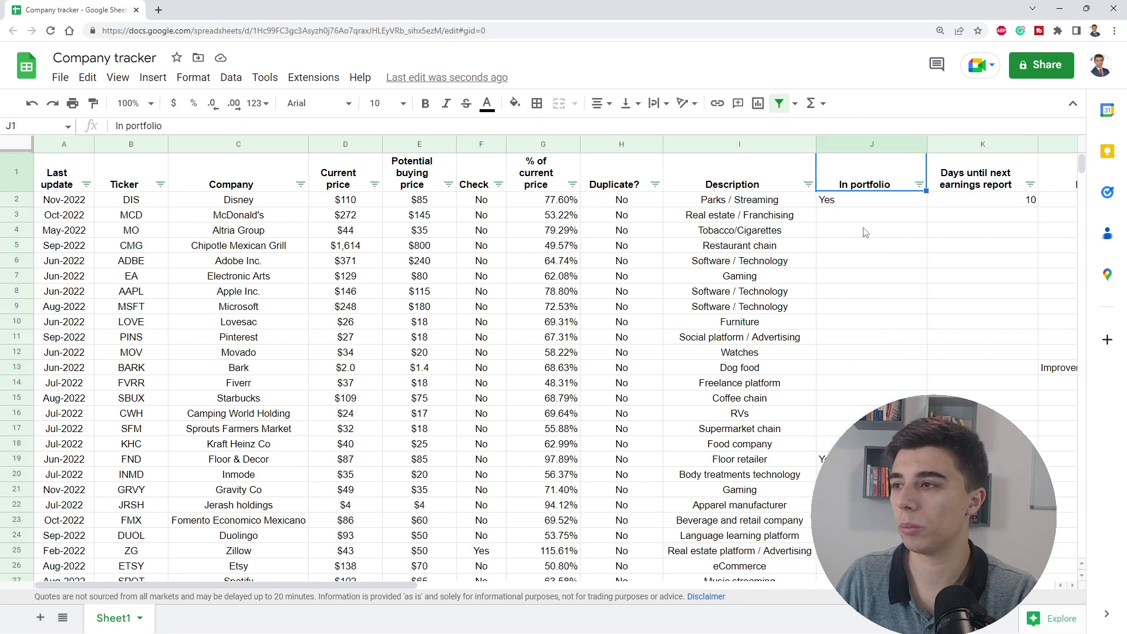
left_click(918, 185)
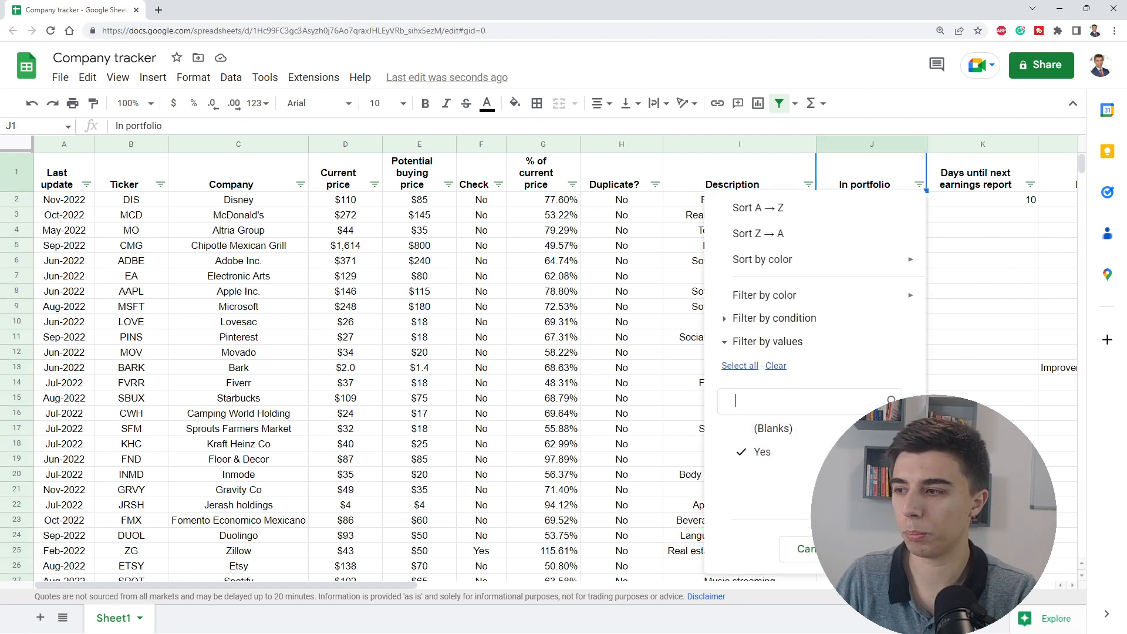
key("Return")
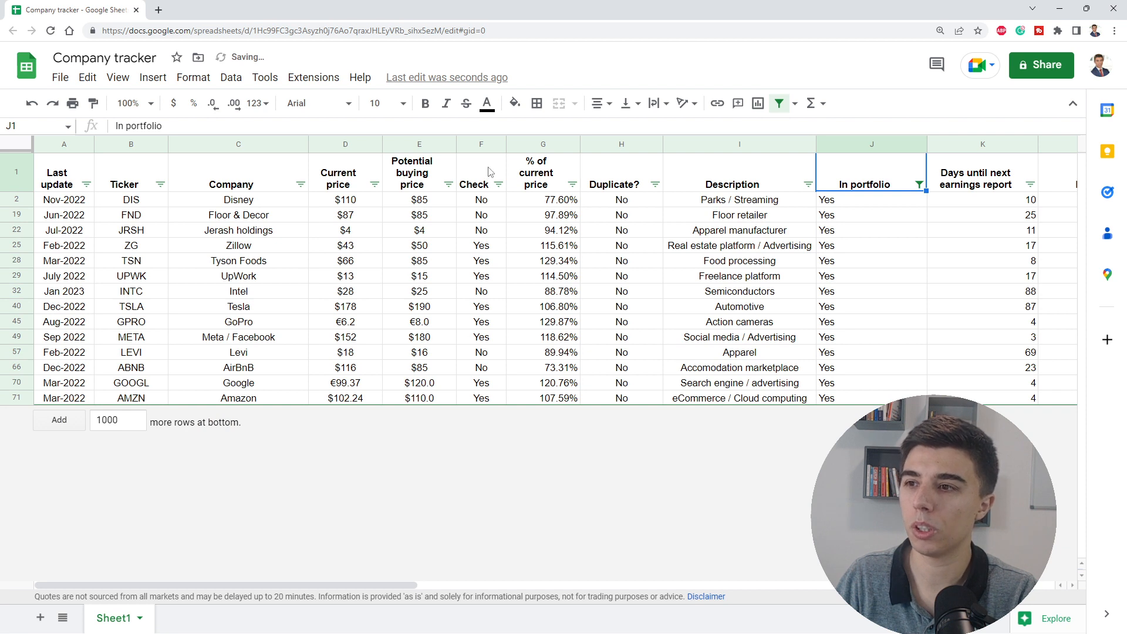
- Select the Check values of the first portfolio rows and focus on Disney's COUNTIF-based formula
left_click(490, 170)
left_click_drag(481, 199, 482, 231)
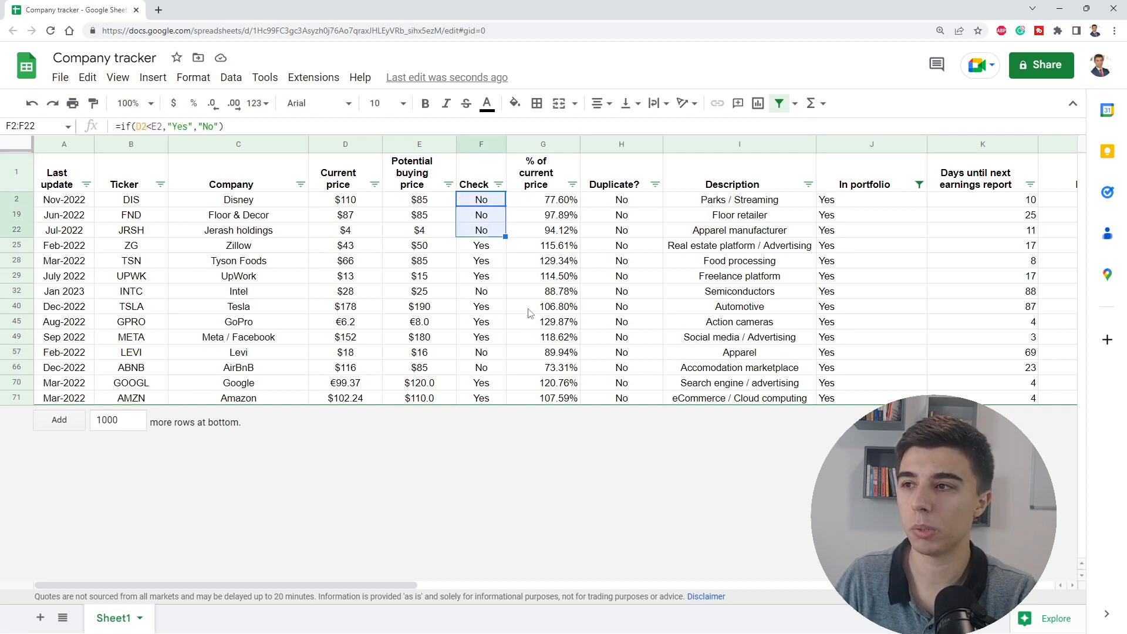
key("shift+Up")
key("shift+Up")
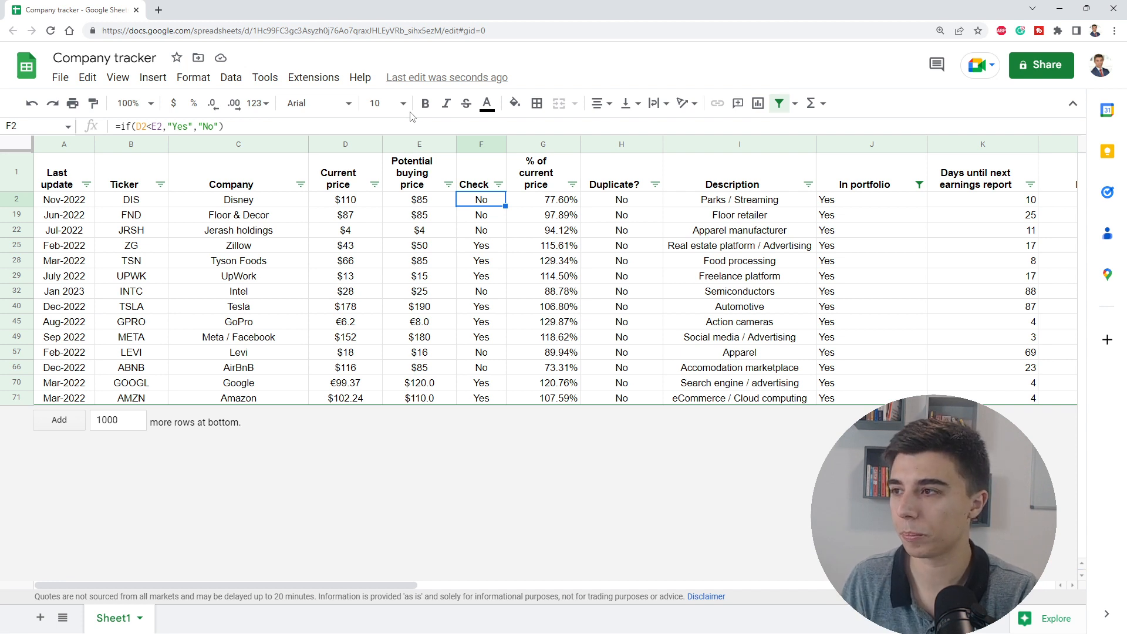
key("Right")
key("Right")
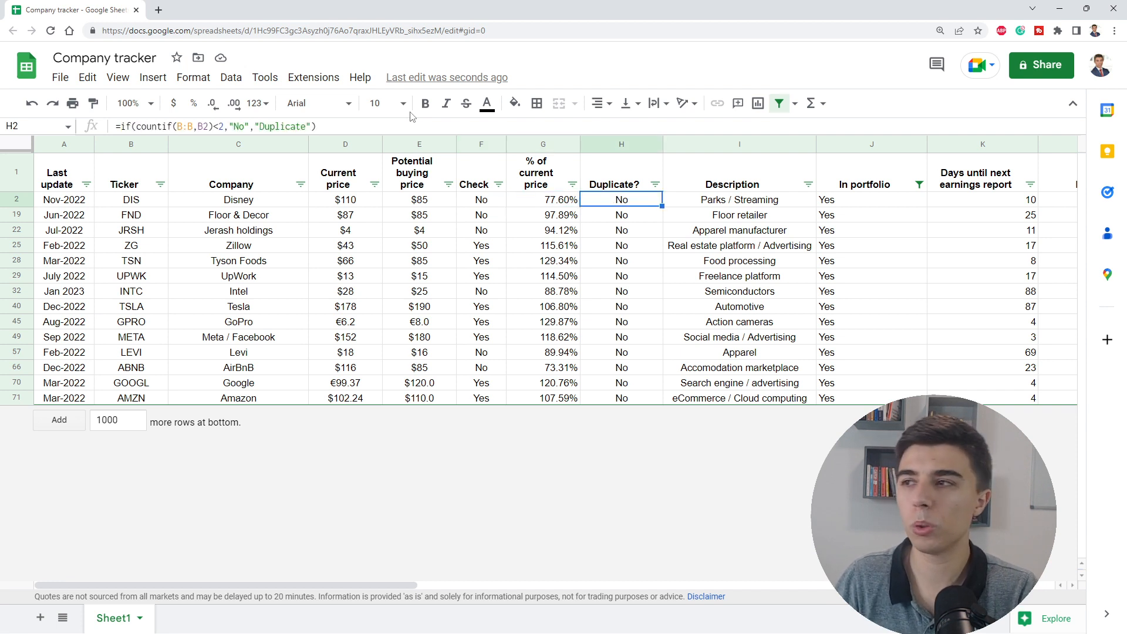
key("Right")
key("Right")
key("Right")
key("Right")
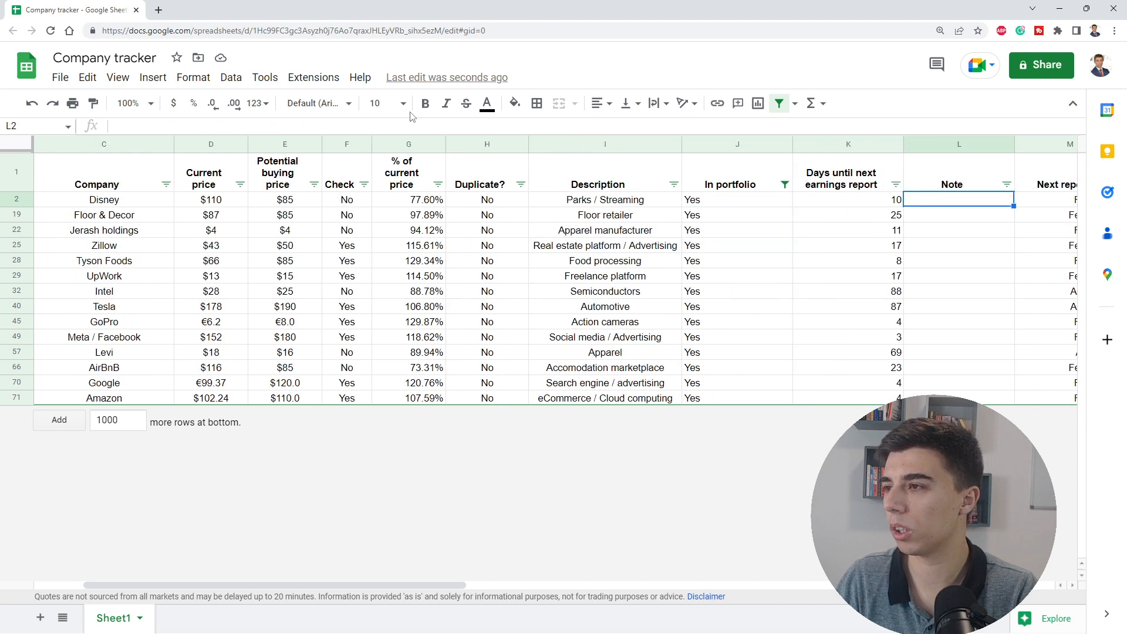
key("Left")
key("Left")
key("Right")
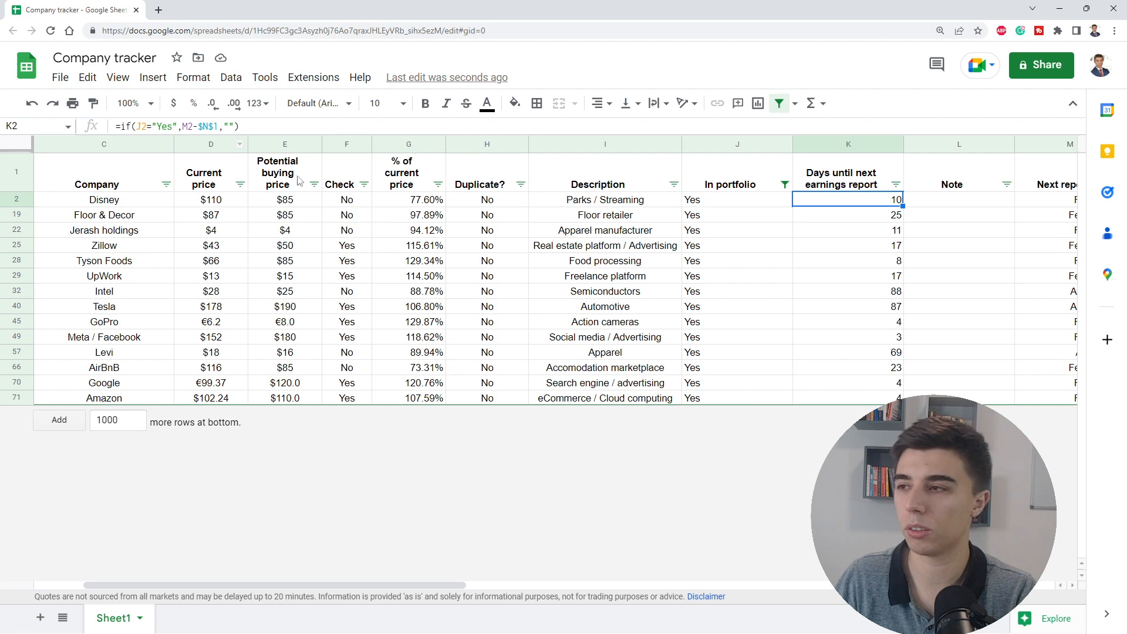
key("Down")
key("Down")
key("Down")
key("Down")
key("Down")
key("Down")
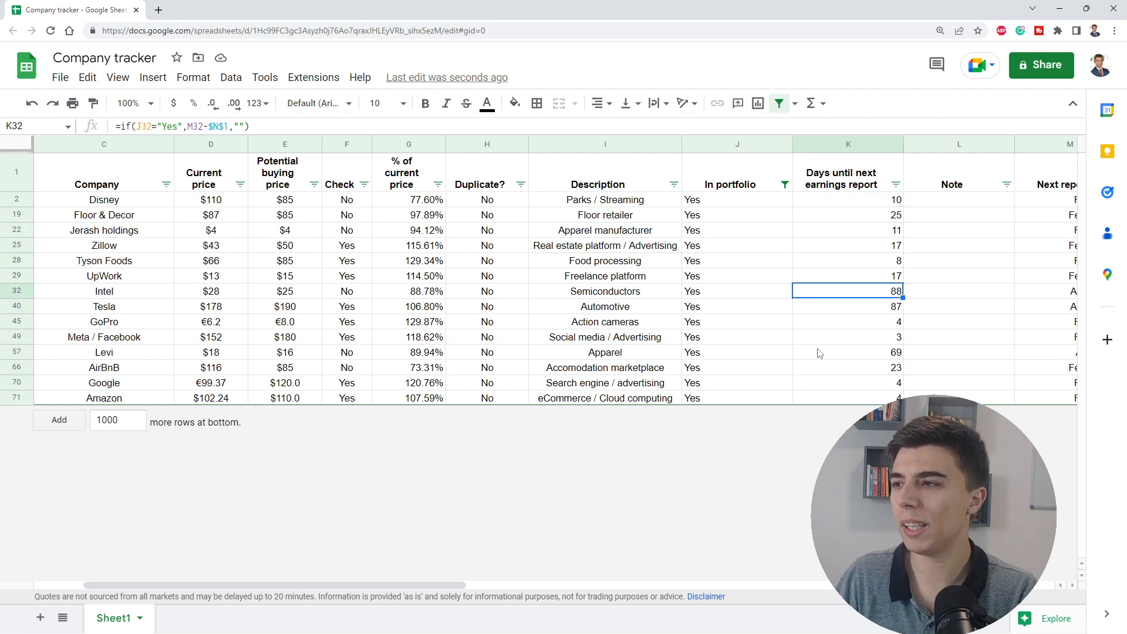
key("Up")
key("Up")
key("Up")
key("Up")
key("Up")
key("Up")
key("ctrl+Up")
key("Right")
key("Right")
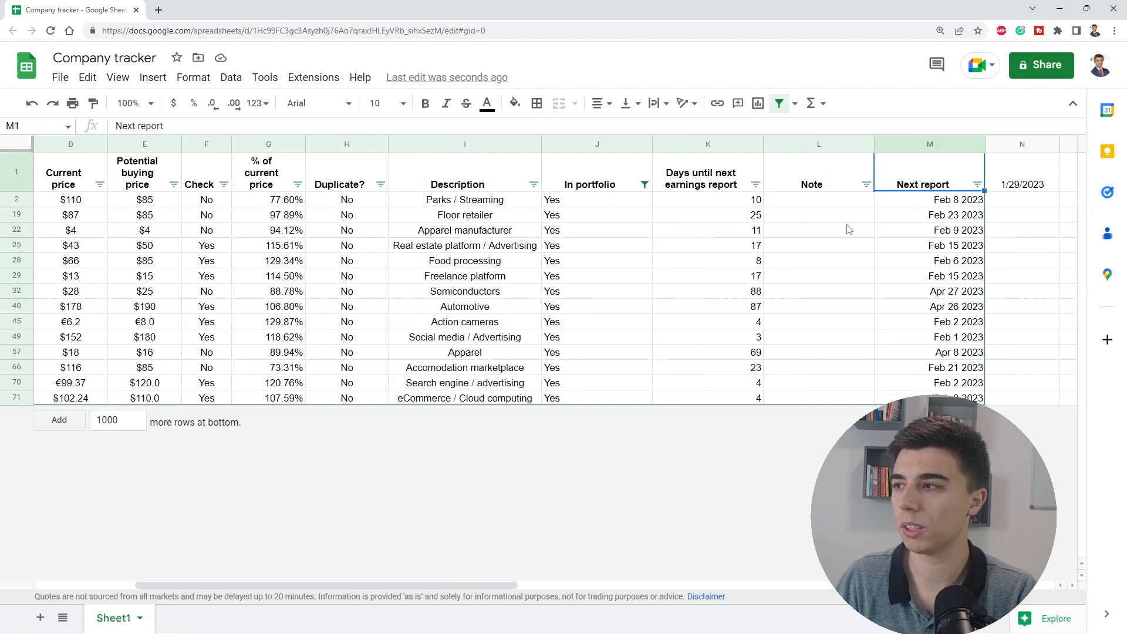
key("Down")
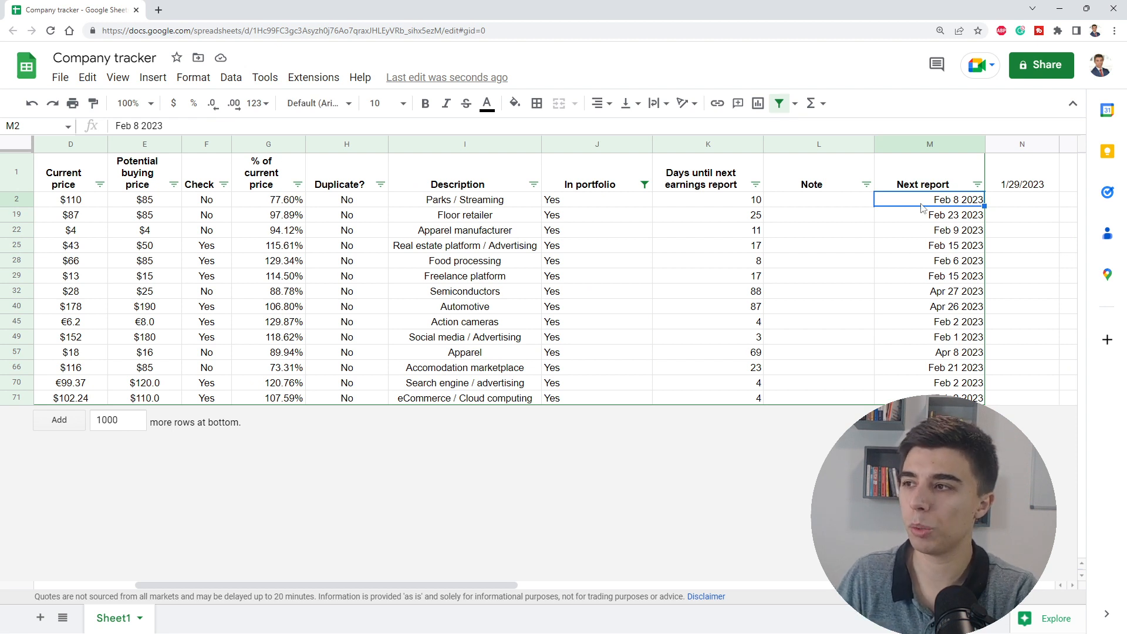
left_click(1021, 181)
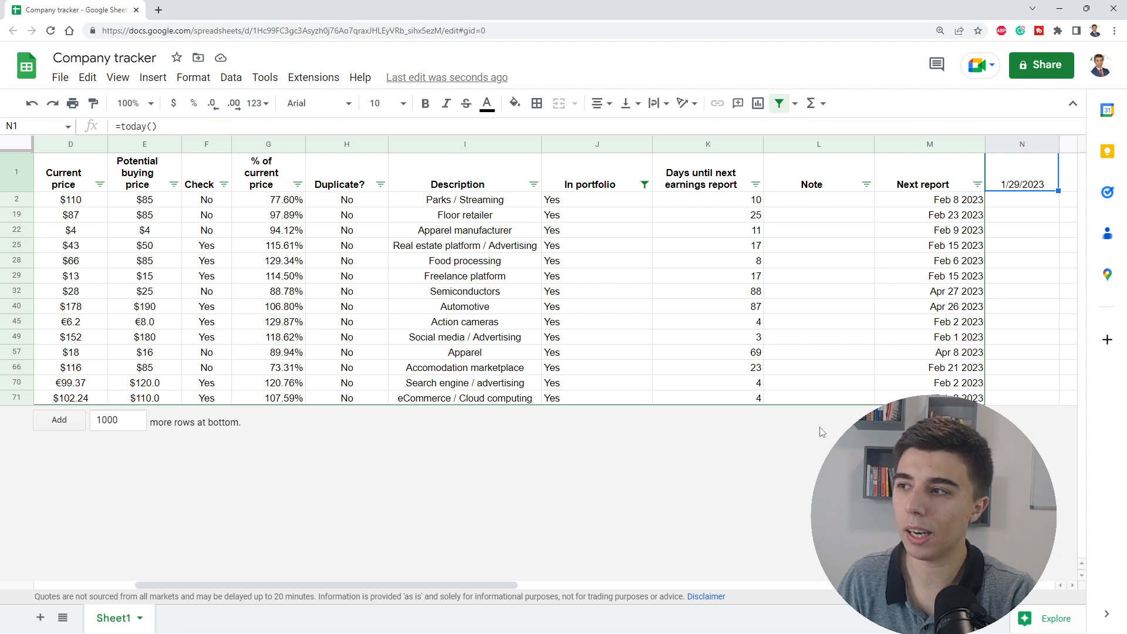
left_click(750, 200)
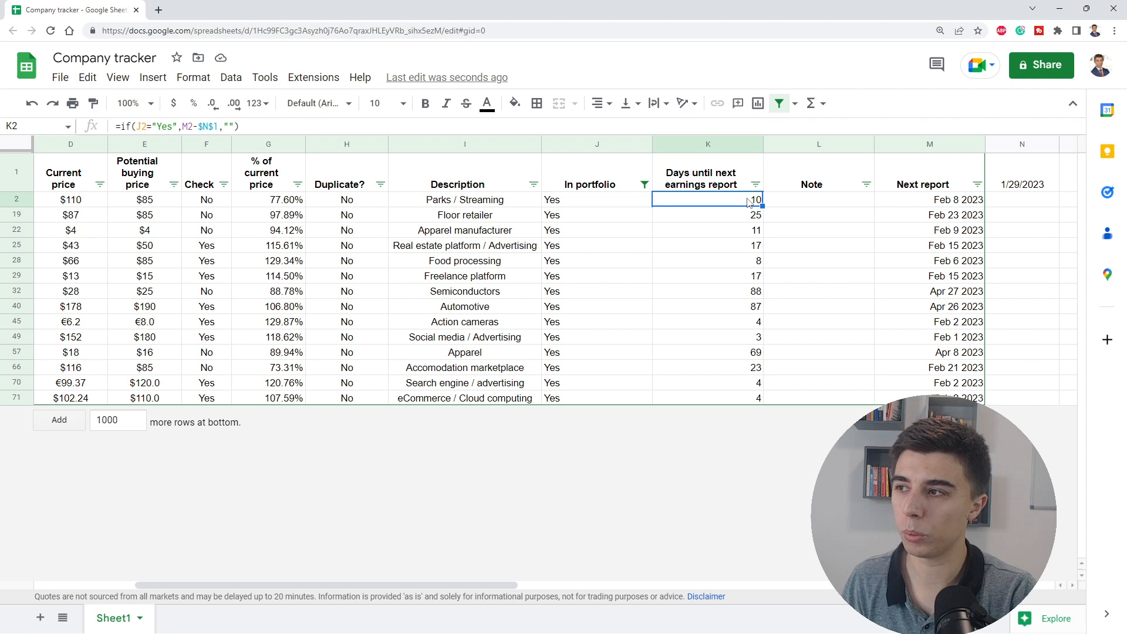
left_click(918, 201)
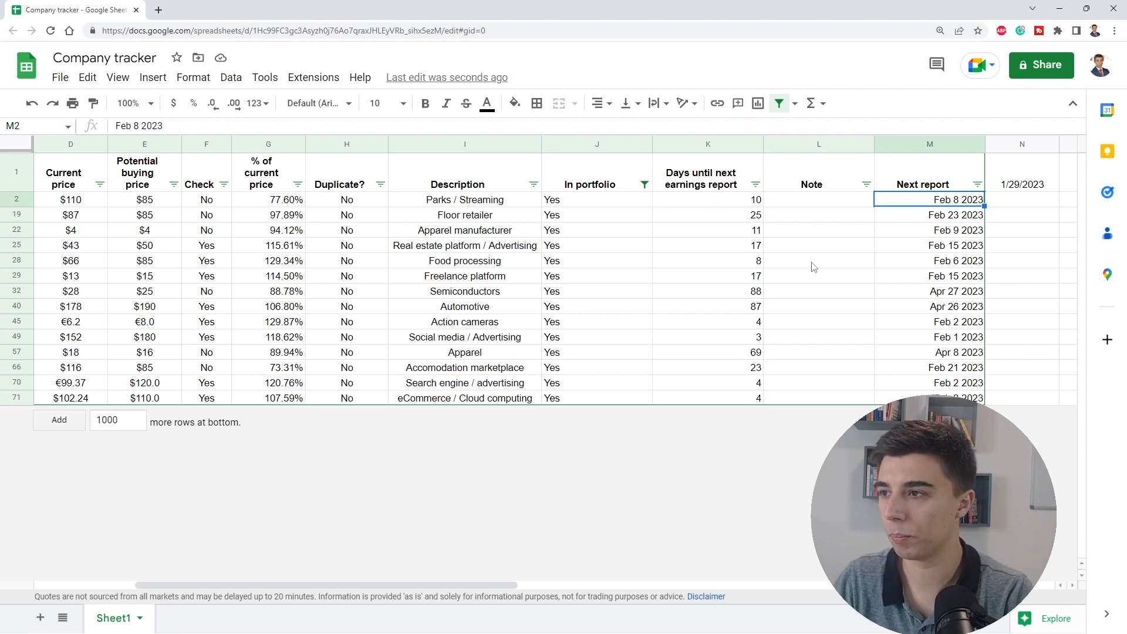
left_click(743, 347)
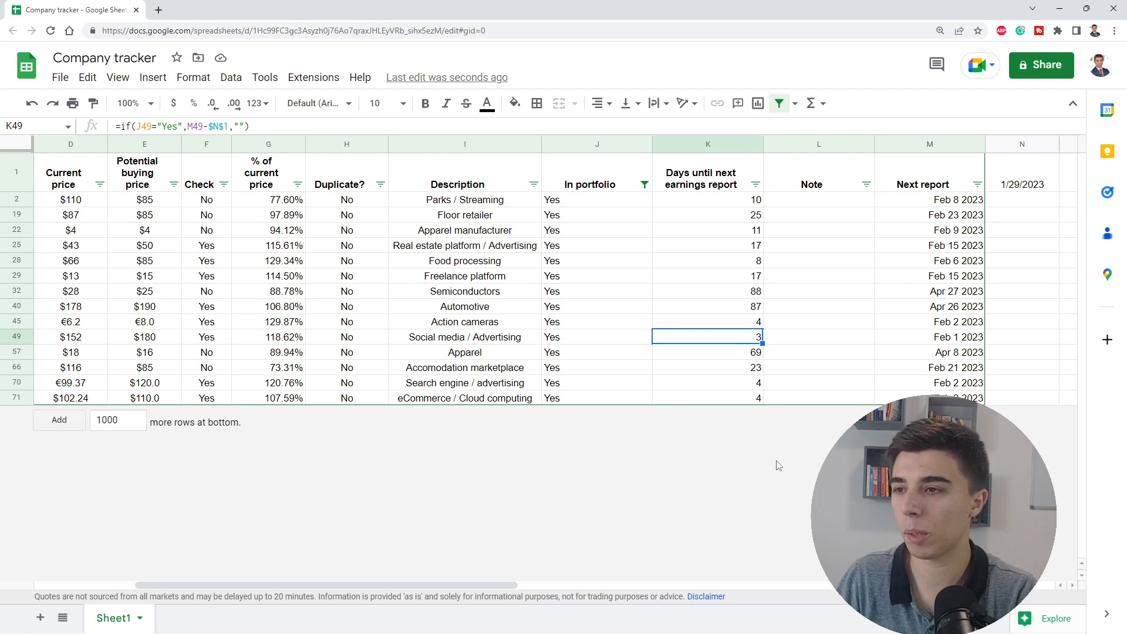
key("shift+Left")
key("ctrl+shift+Left")
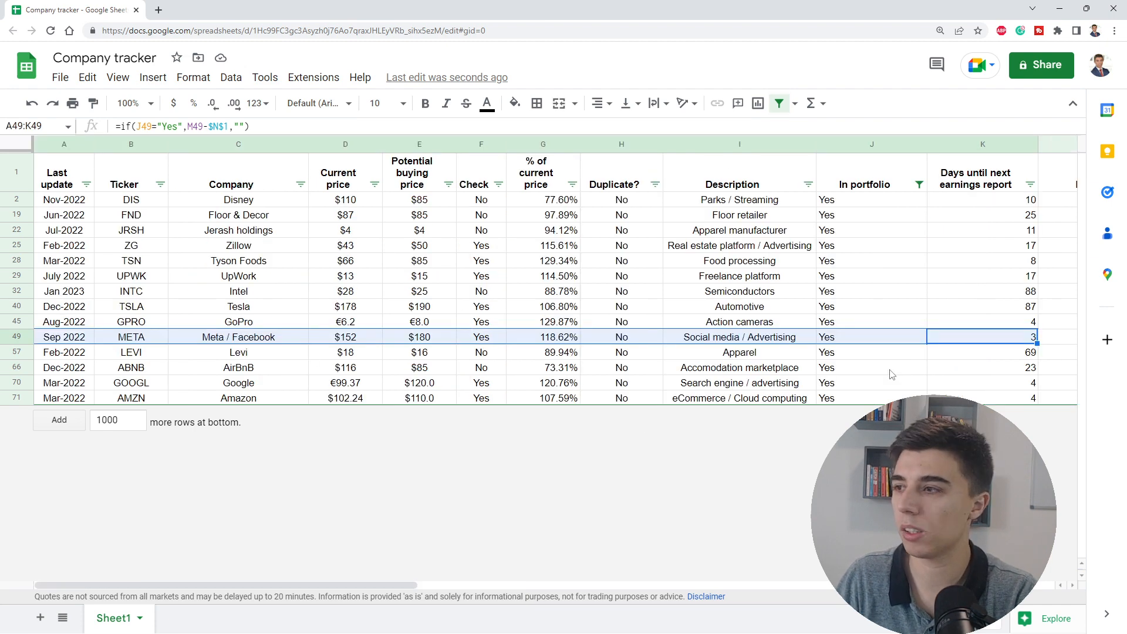
left_click(1027, 322)
key("ctrl+shift+Left")
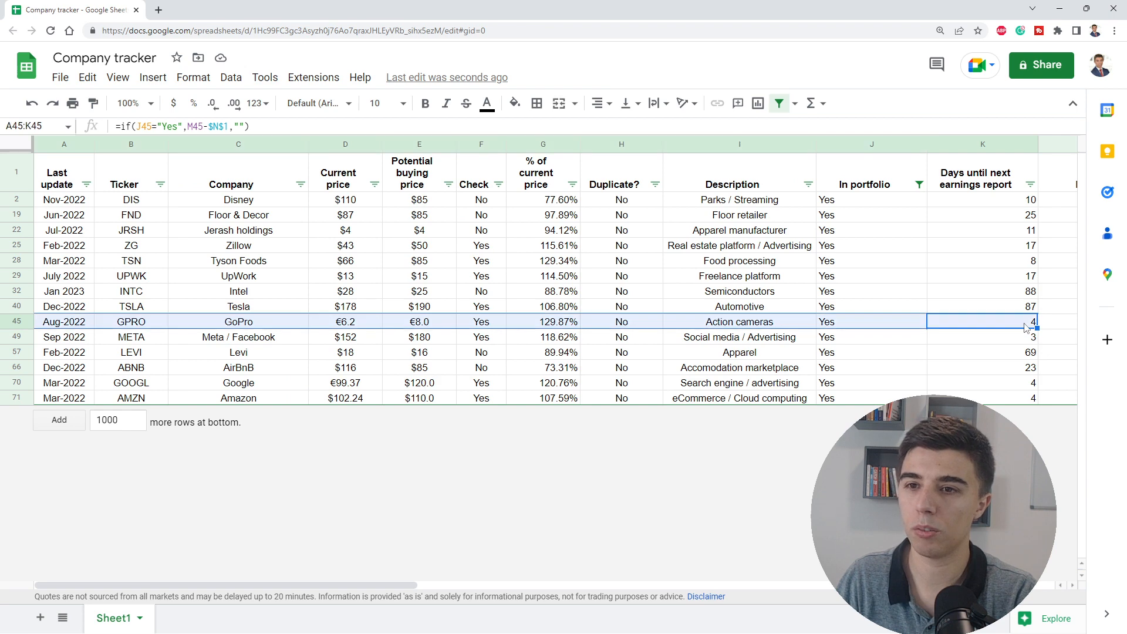
left_click(999, 382)
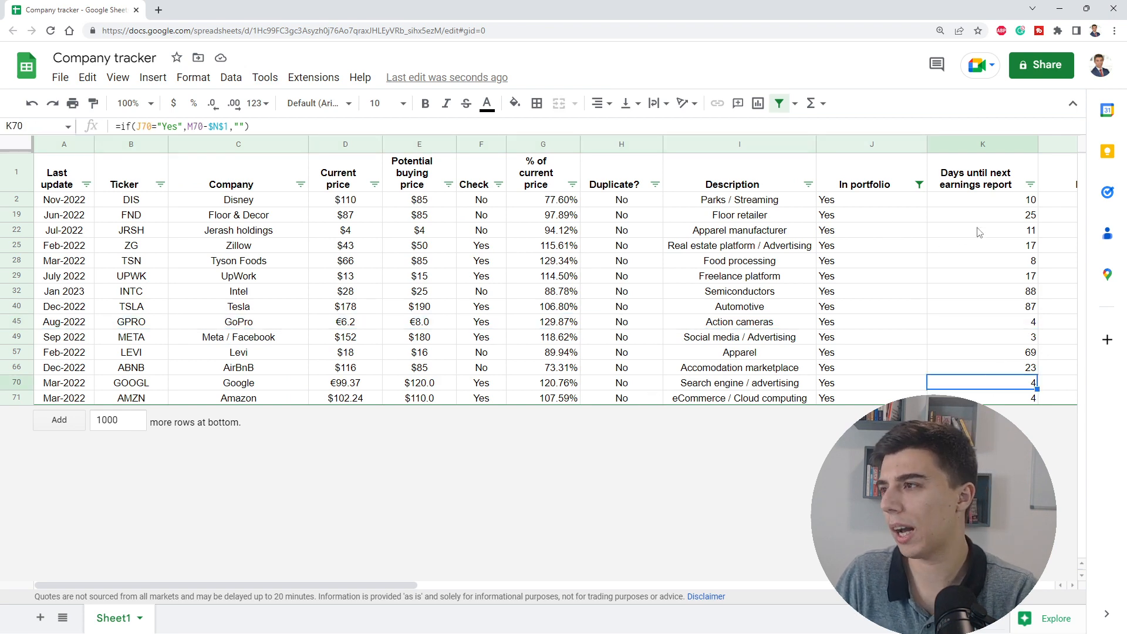
left_click(1001, 182)
key("Right")
key("Right")
key("Down")
key("ctrl+shift+Down")
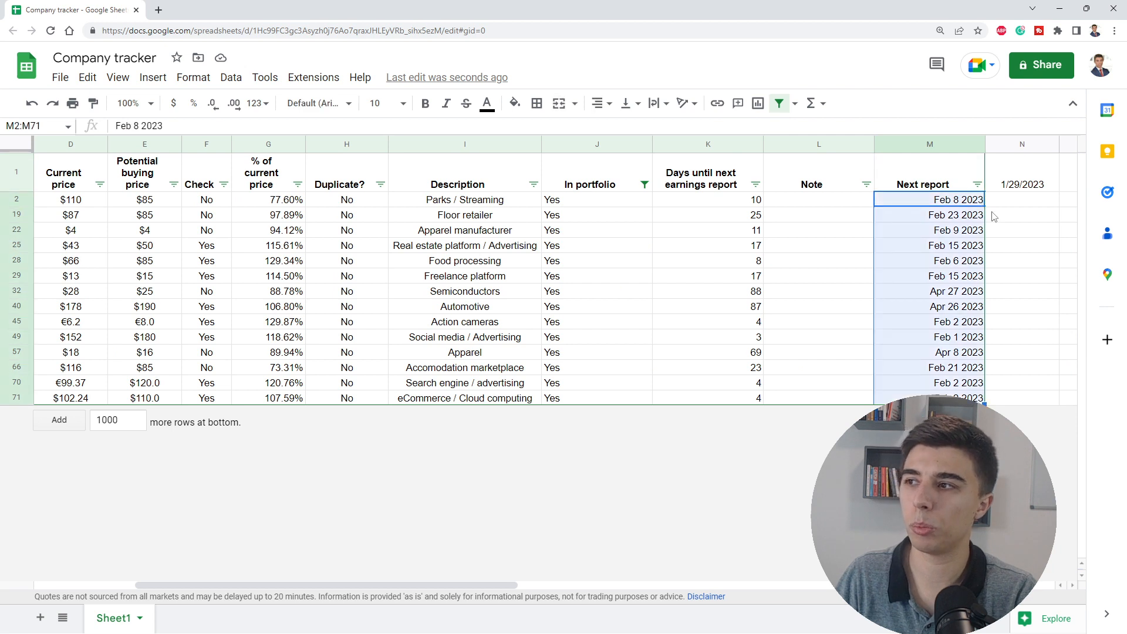
key("ctrl+Up")
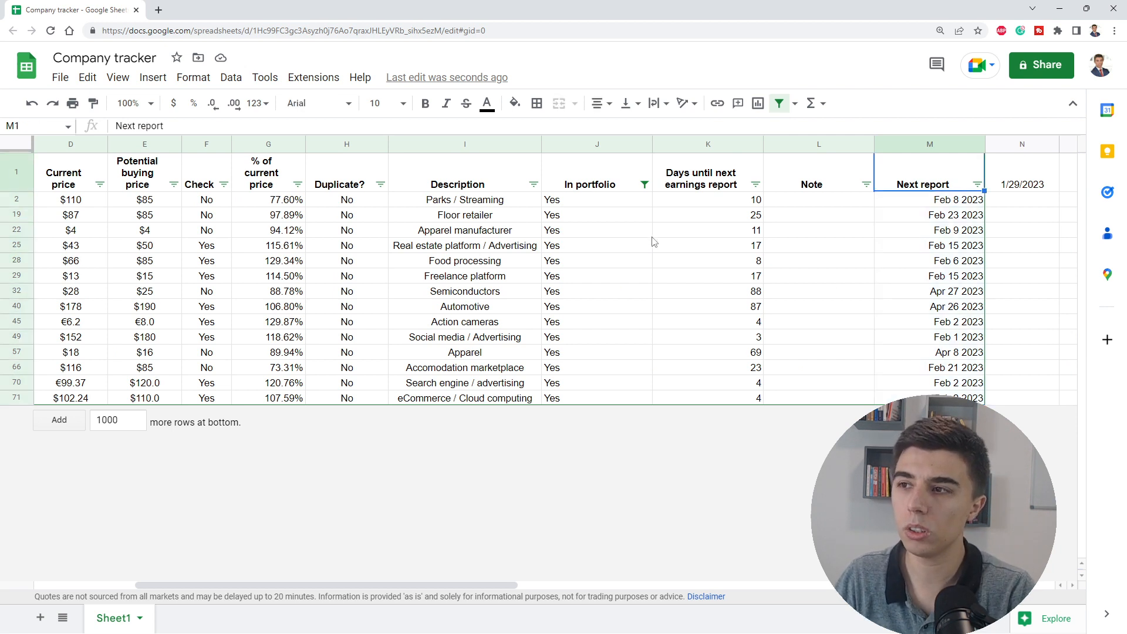
- Include (Blanks) in the In portfolio filter so every company shows again, then return to the leftmost columns
left_click(644, 184)
left_click(486, 451)
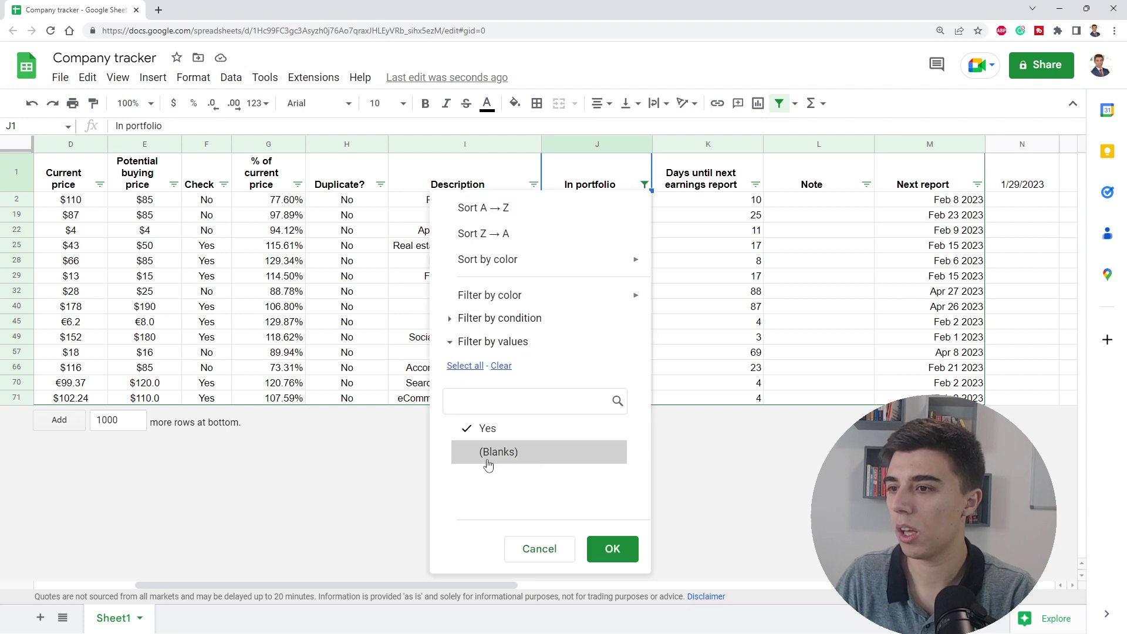
left_click(612, 549)
left_click(597, 200)
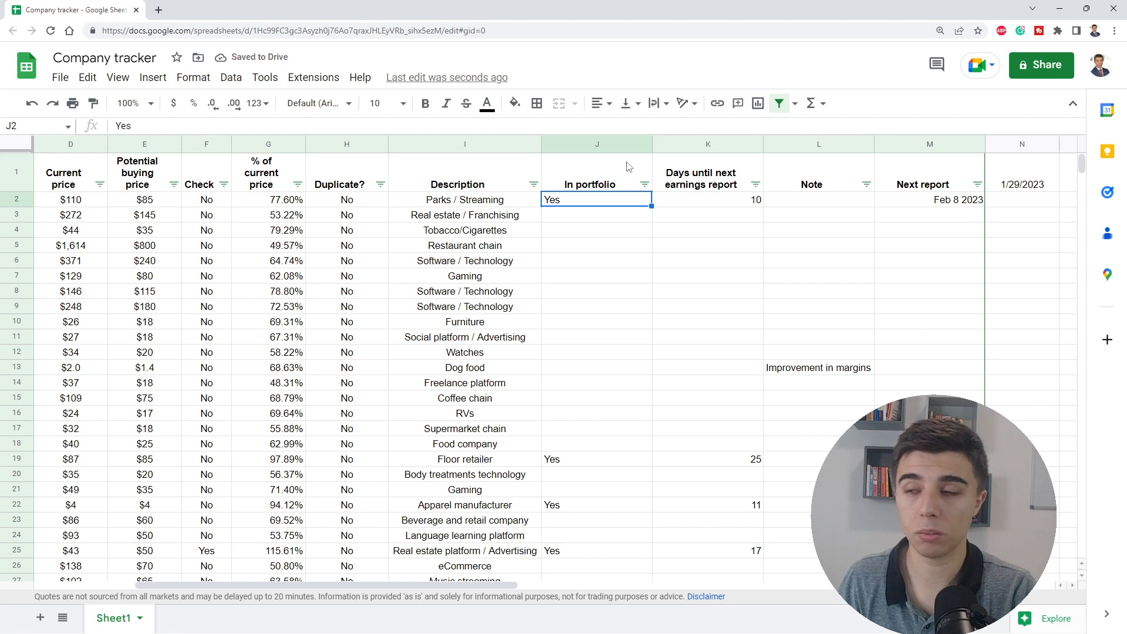
key("Home")
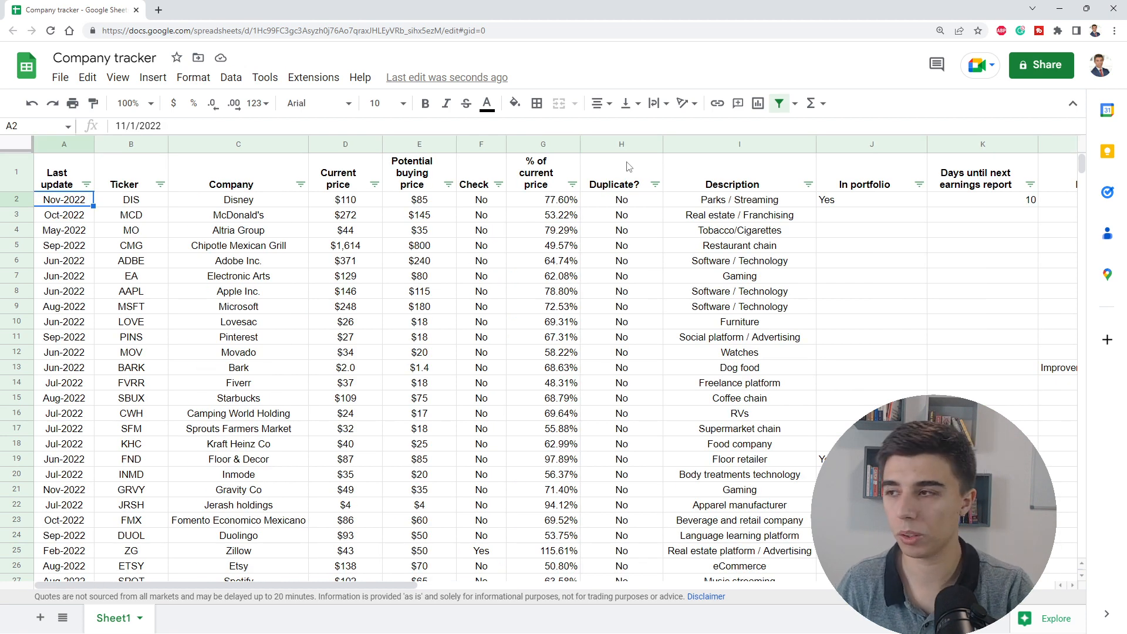
left_click(974, 178)
key("Right")
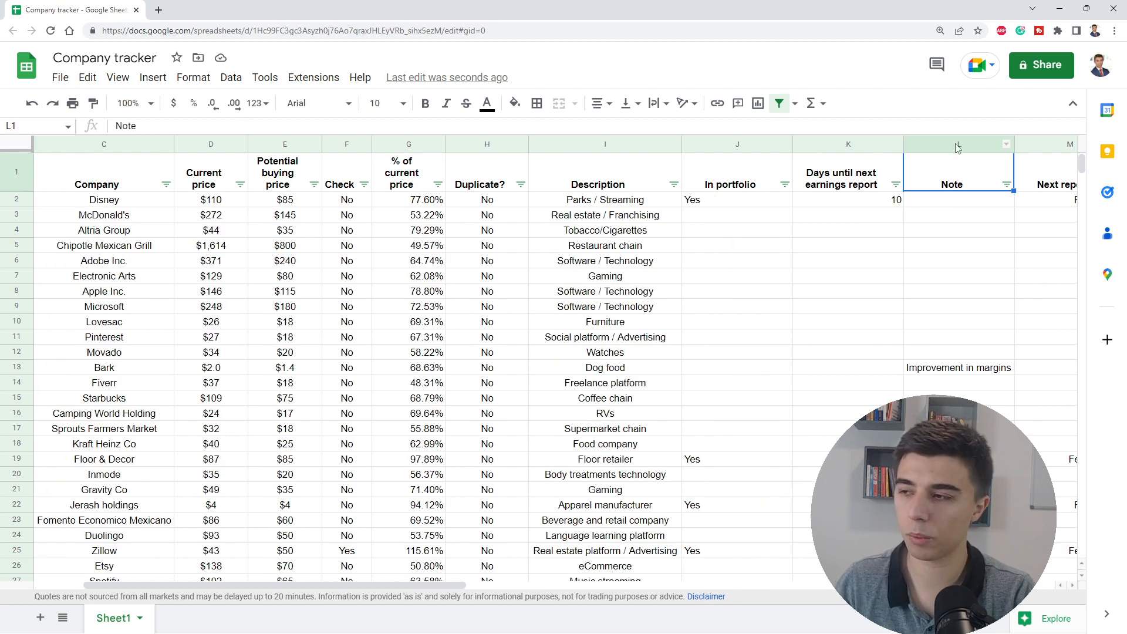
key("Down")
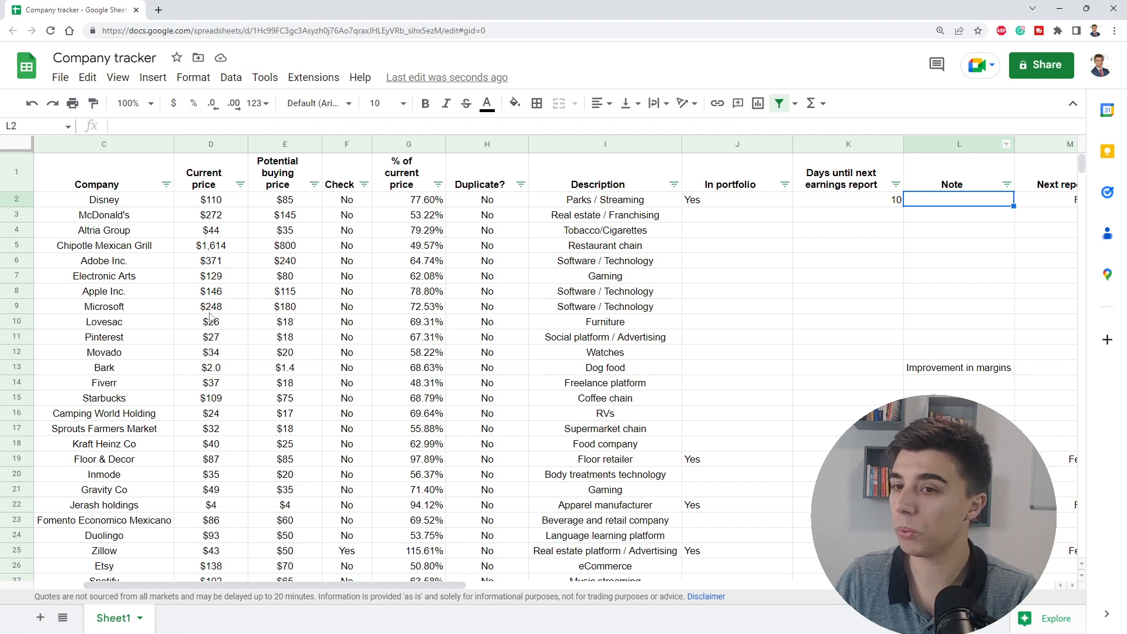
left_click(135, 368)
key("shift+Right")
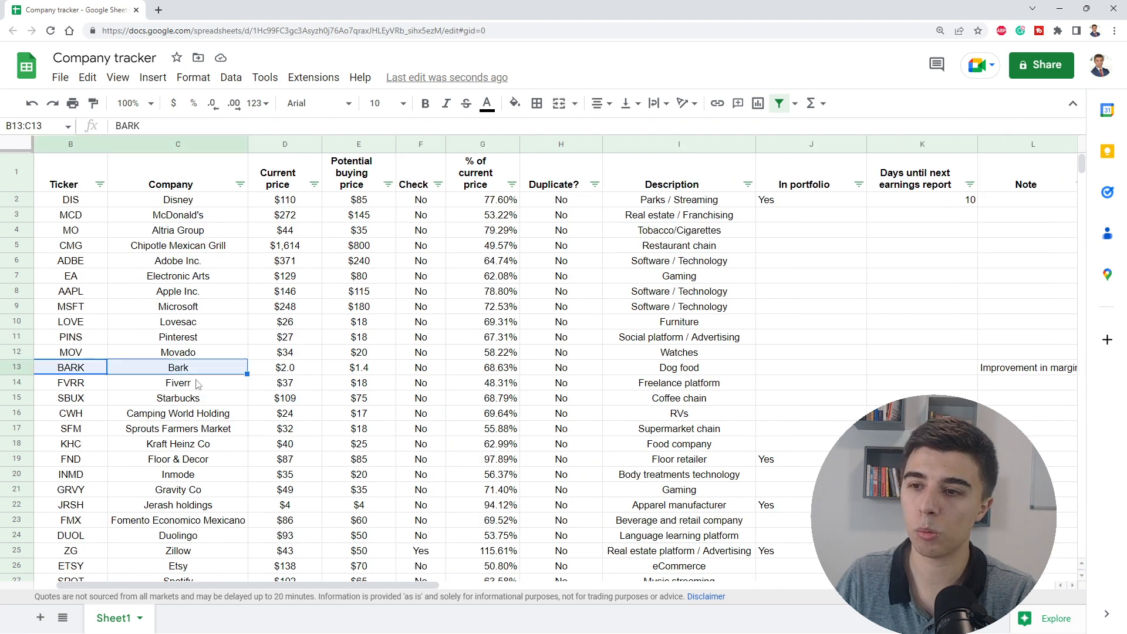
key("shift+Right")
key("shift+Right")
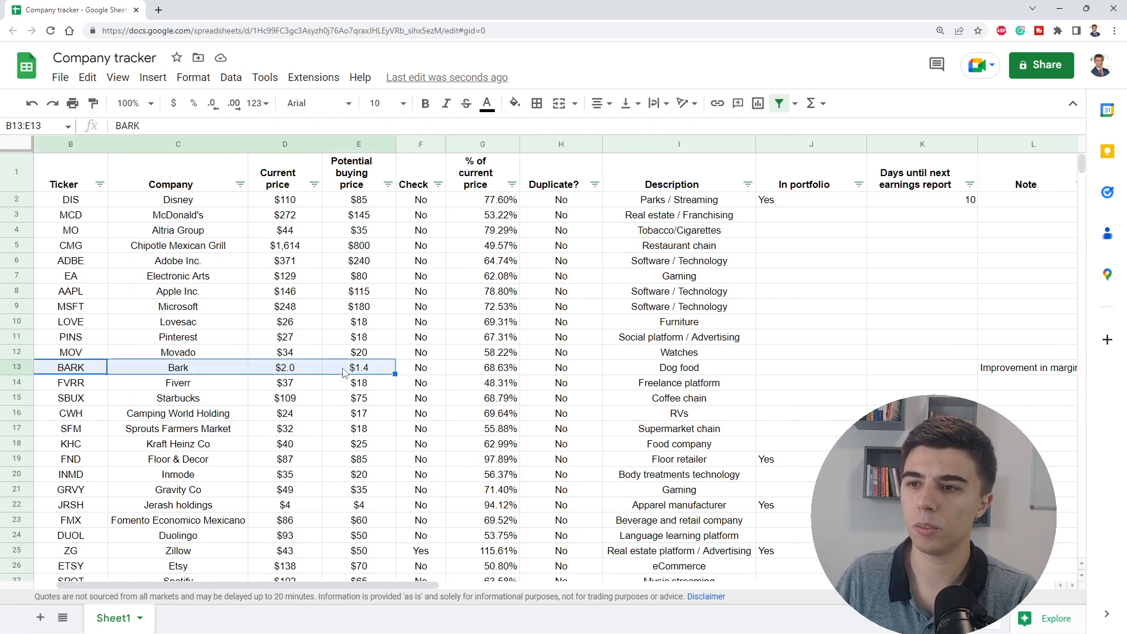
left_click(348, 368)
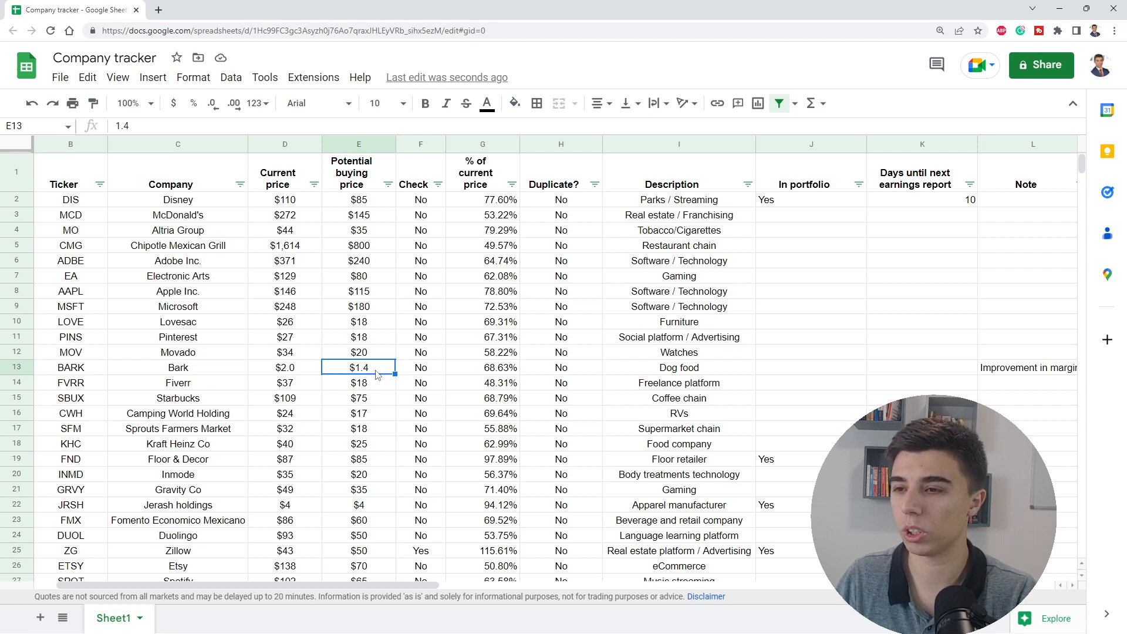
key("Right")
key("Right")
key("Right")
key("Right")
key("Right")
key("Right")
key("Right")
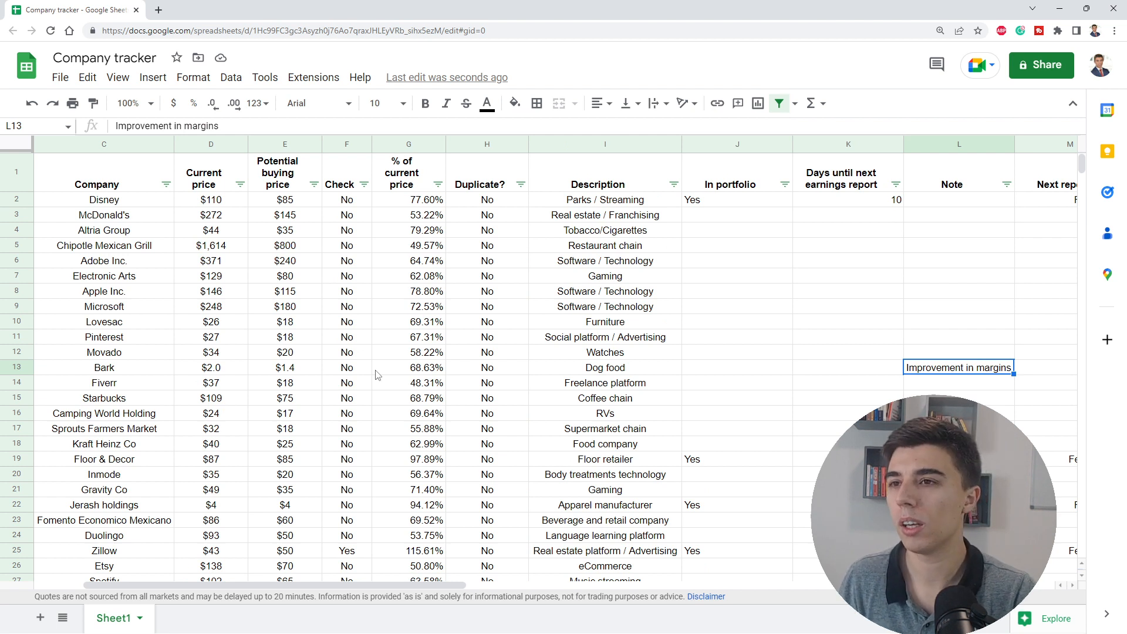
key("Left")
key("Left")
key("Left")
key("Left")
key("Left")
key("Left")
key("Left")
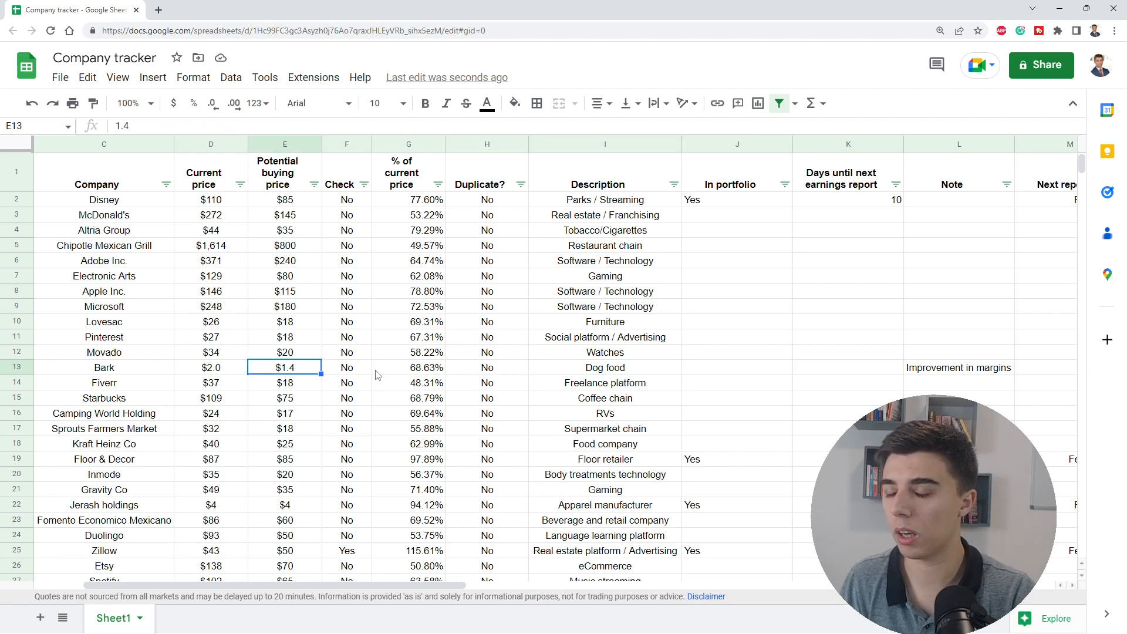
key("Home")
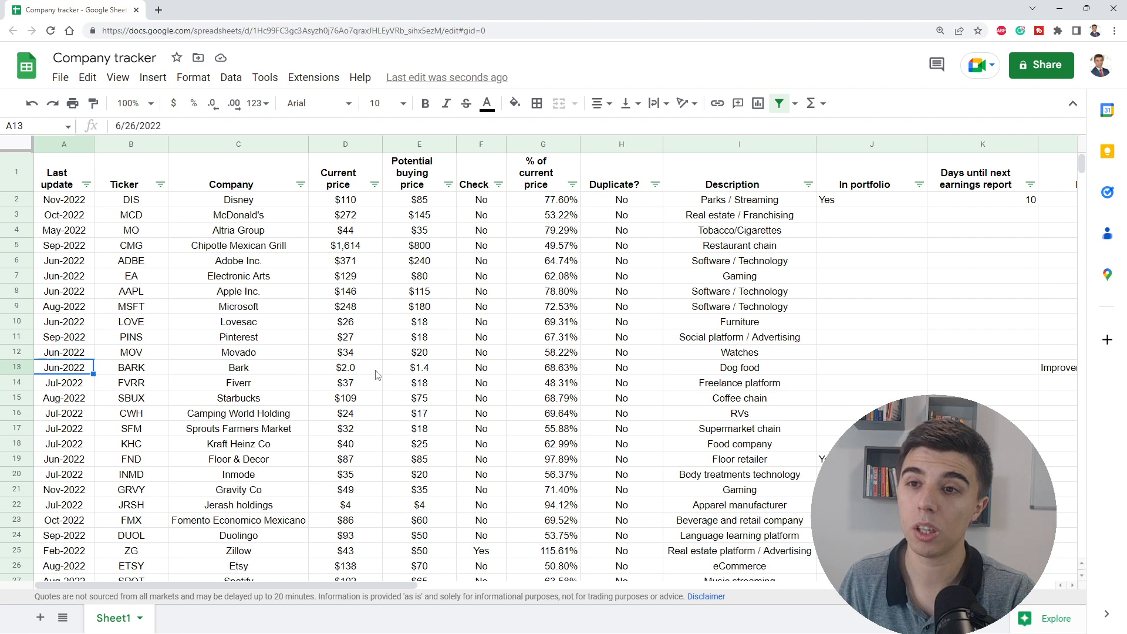